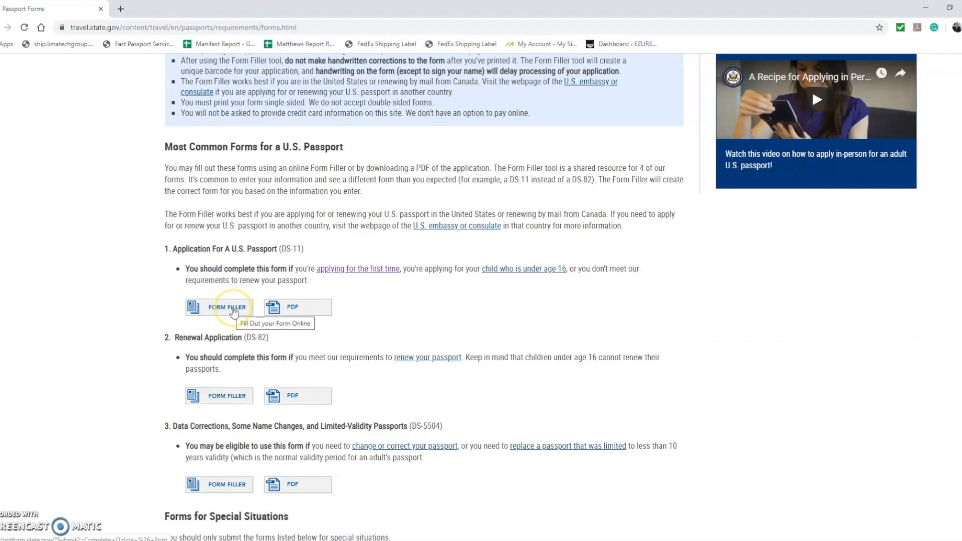
Step: Acknowledge the privacy and computer fraud notices and start a Complete Online & Print passport application
{"action": "left_click", "coordinate": [375, 235]}
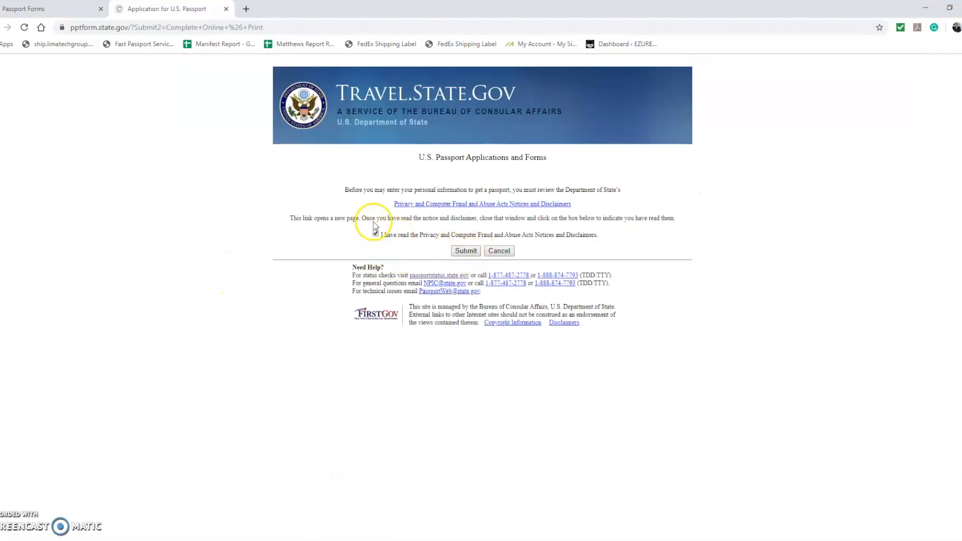
{"action": "left_click", "coordinate": [467, 251]}
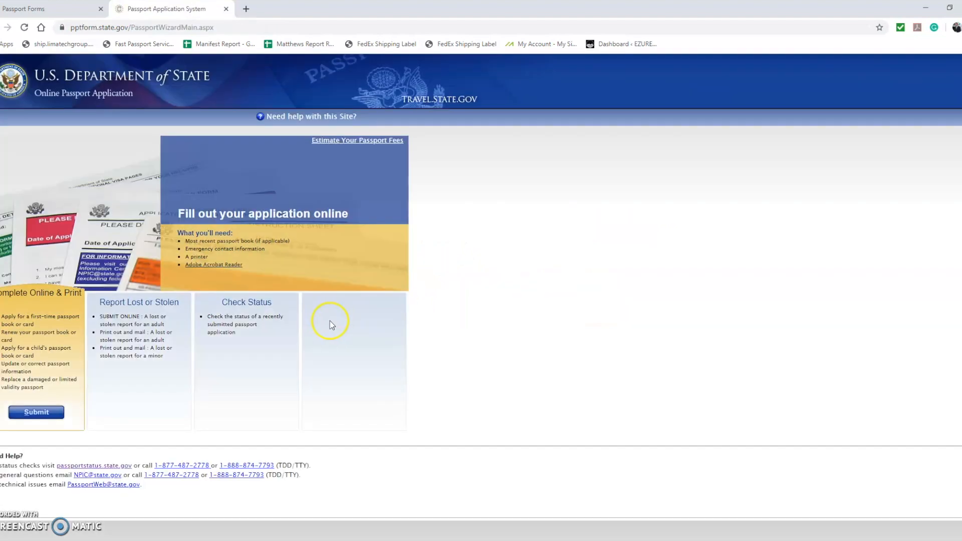
{"action": "left_click", "coordinate": [50, 413]}
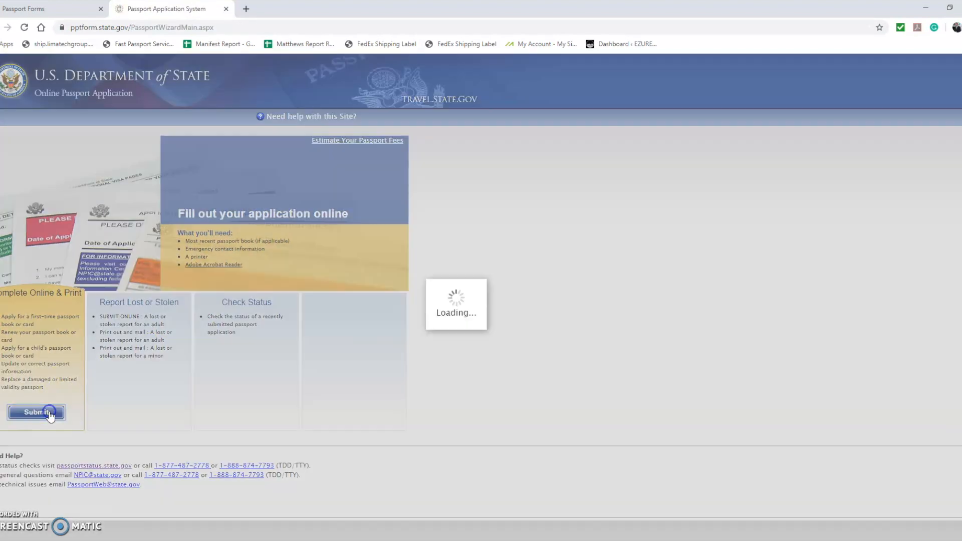
Step: Enter the applicant's first name, last name and date of birth in the About the Applicant section
{"action": "scroll", "coordinate": [153, 240], "scroll_direction": "down", "scroll_amount": 5}
{"action": "scroll", "coordinate": [153, 241], "scroll_direction": "down", "scroll_amount": 1}
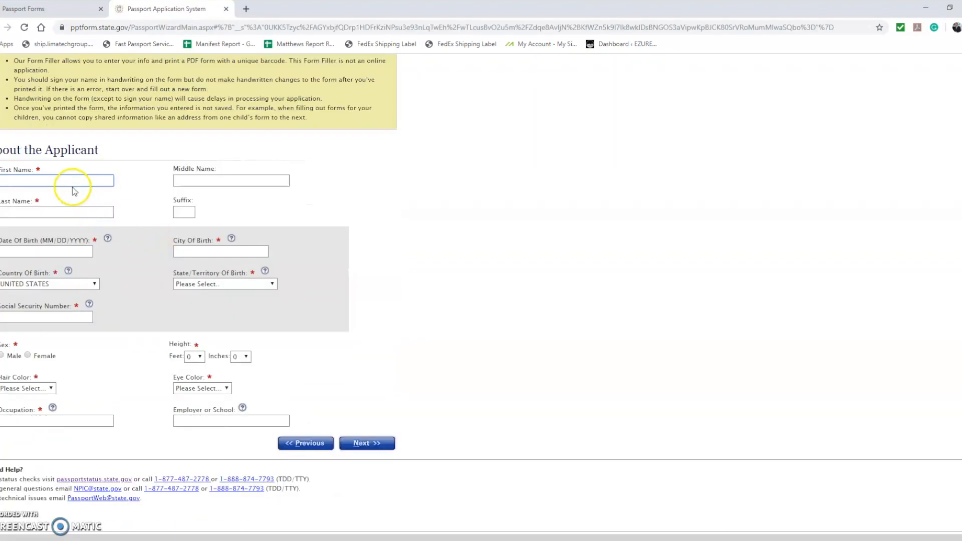
{"action": "type", "text": "HN"}
{"action": "key", "text": "Tab"}
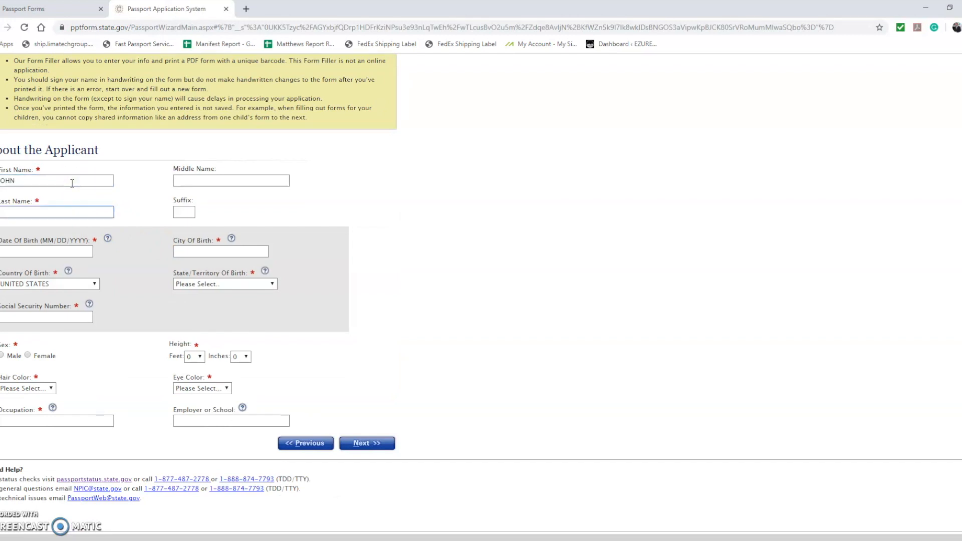
{"action": "key", "text": "Tab"}
{"action": "key", "text": "Tab"}
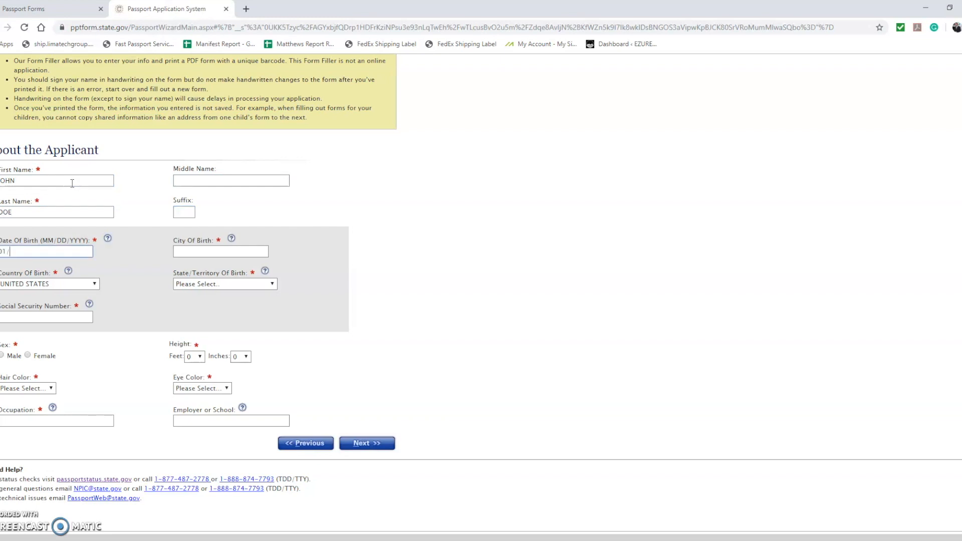
{"action": "key", "text": "Tab"}
{"action": "key", "text": "Tab"}
Step: Set the city of birth to MIAMI and the state of birth to FL - FLORIDA, and enter the Social Security number
{"action": "type", "text": "MIAMI"}
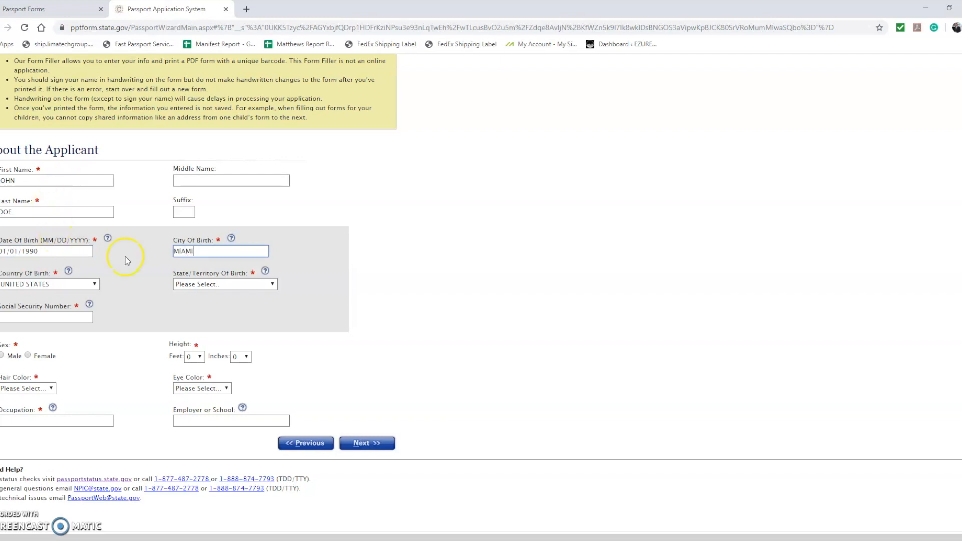
{"action": "left_click", "coordinate": [195, 284]}
{"action": "left_click", "coordinate": [207, 394]}
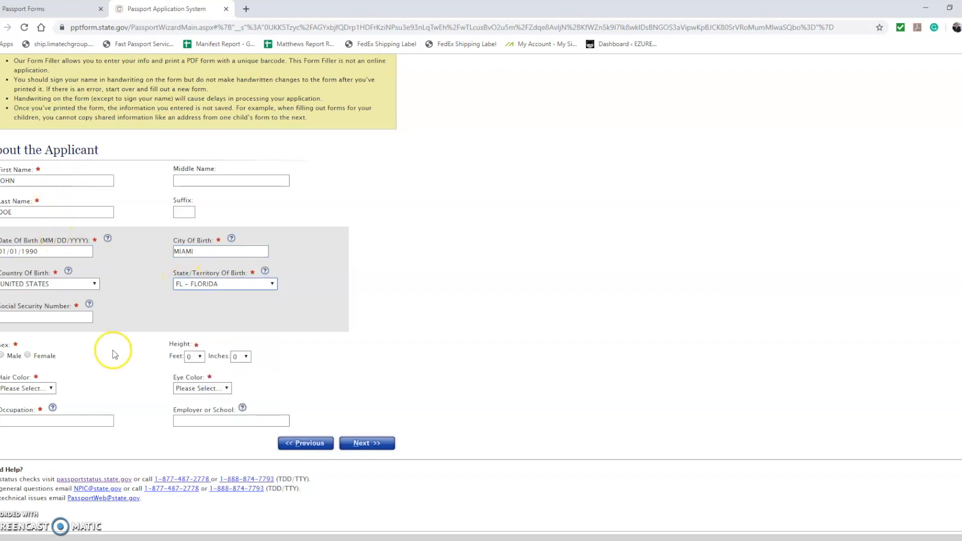
{"action": "left_click", "coordinate": [76, 316]}
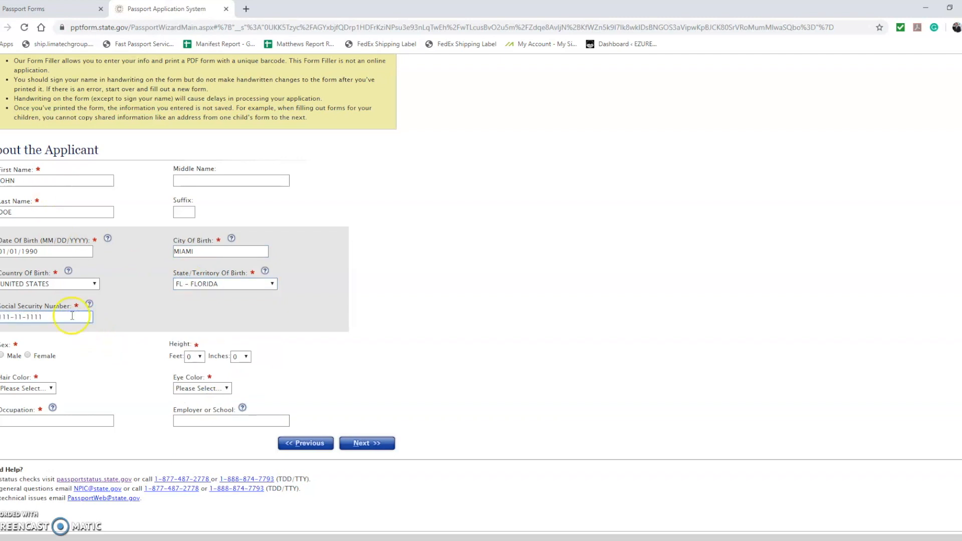
Step: Describe the applicant as male, 6 feet tall, with BLACK hair and AMBER eyes
{"action": "left_click", "coordinate": [15, 357]}
{"action": "left_click", "coordinate": [198, 359]}
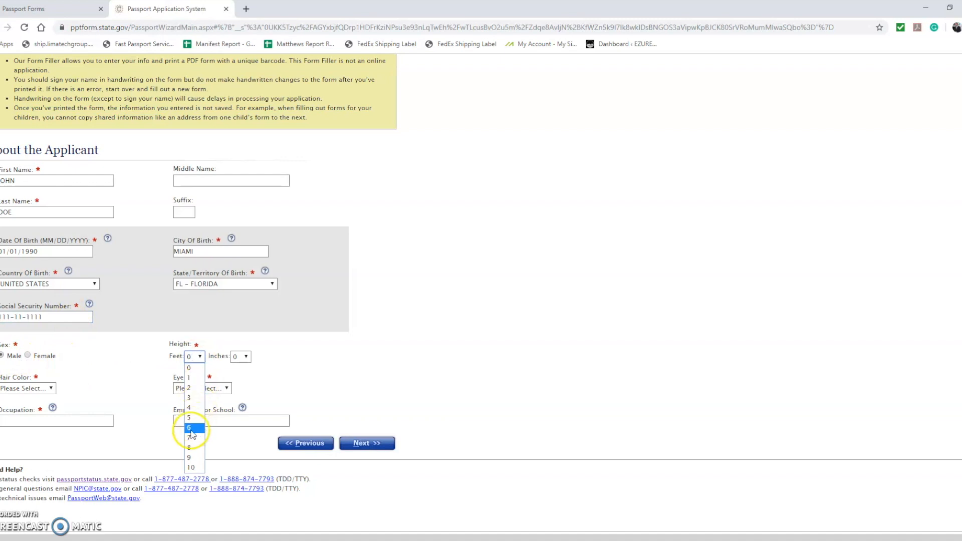
{"action": "left_click", "coordinate": [192, 432]}
{"action": "left_click", "coordinate": [27, 390]}
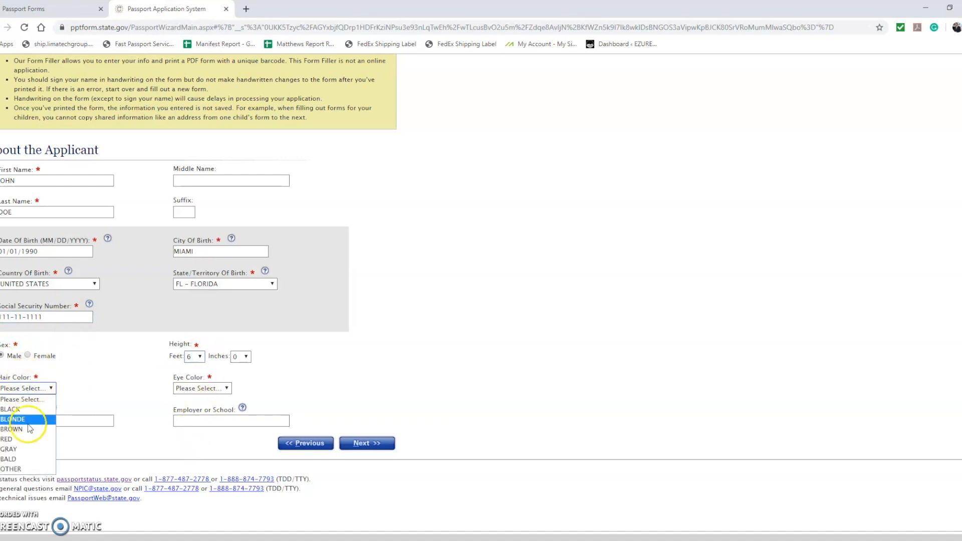
{"action": "left_click", "coordinate": [15, 419]}
{"action": "left_click", "coordinate": [185, 391]}
{"action": "left_click", "coordinate": [186, 410]}
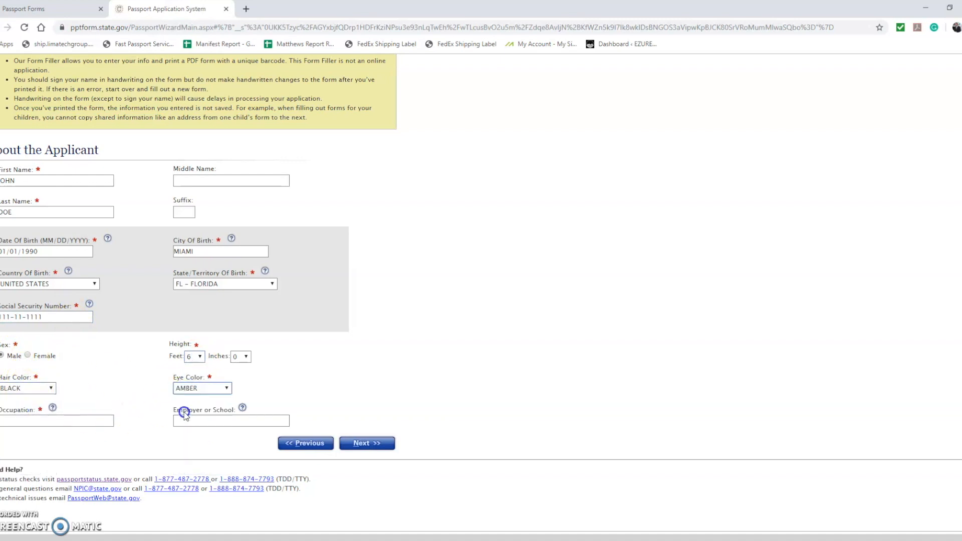
Step: Enter SELF EMPLOYED as the occupation and continue to the Contact Information page
{"action": "left_click", "coordinate": [39, 420]}
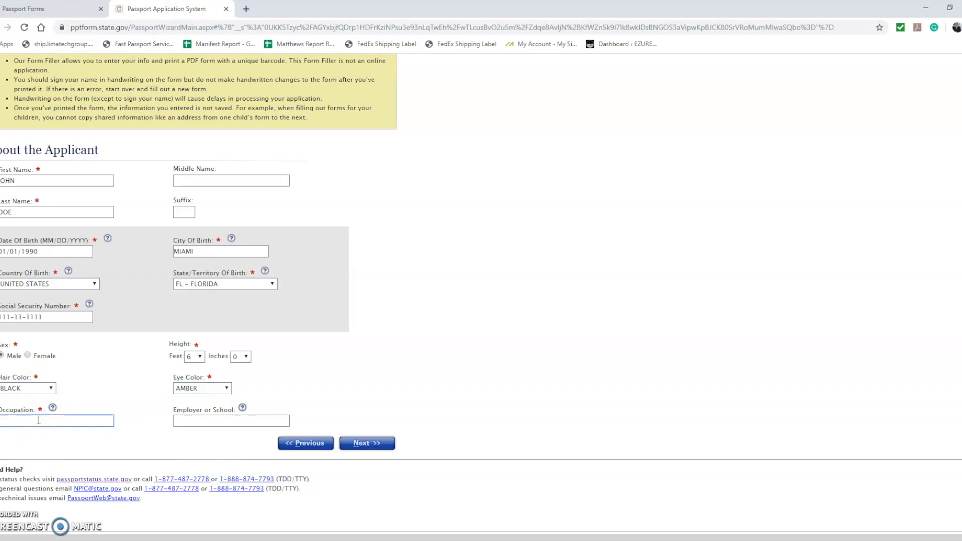
{"action": "type", "text": "SELF EMPLOYED"}
{"action": "left_click", "coordinate": [365, 443]}
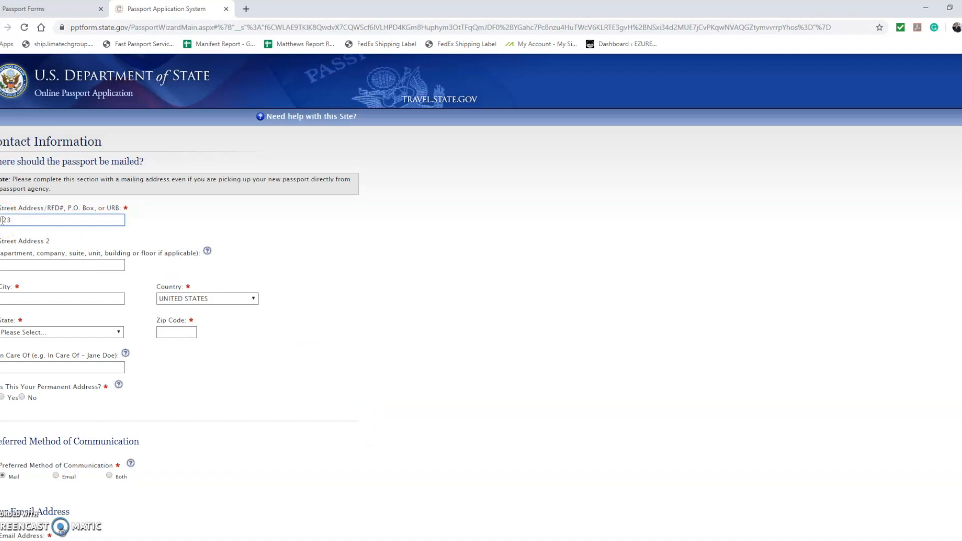
Step: Enter the street address and the city to which the passport should be mailed
{"action": "type", "text": "COMPLETE"}
{"action": "key", "text": "Tab"}
{"action": "key", "text": "Tab"}
{"action": "key", "text": "Tab"}
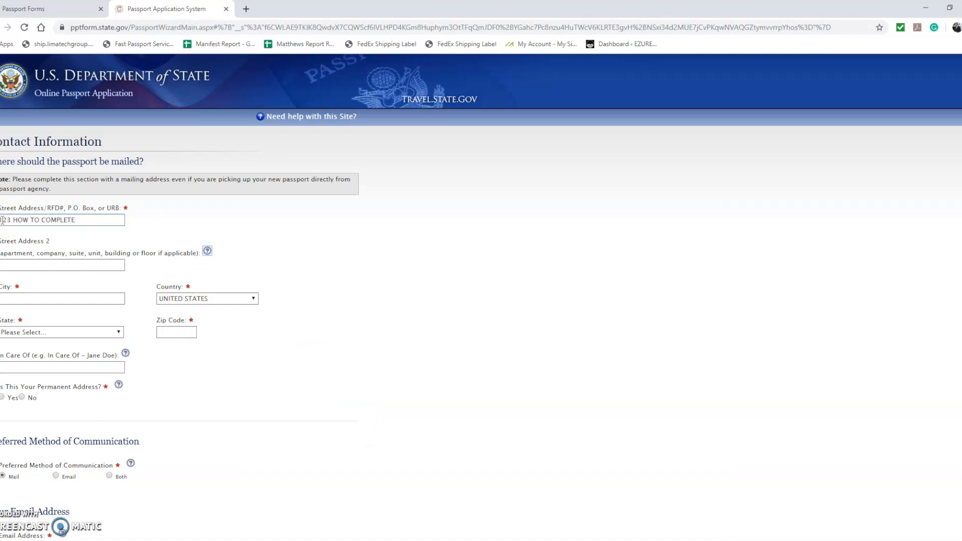
{"action": "type", "text": "MY PASSPORT"}
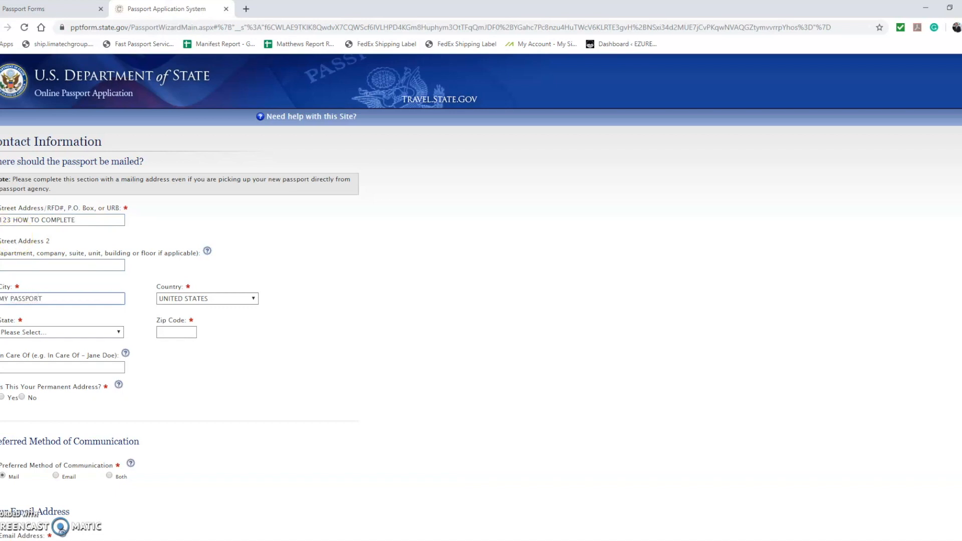
Step: Choose FL - FLORIDA as the mailing state, enter the zip code and mark the address as permanent
{"action": "left_click", "coordinate": [97, 333]}
{"action": "left_click", "coordinate": [46, 440]}
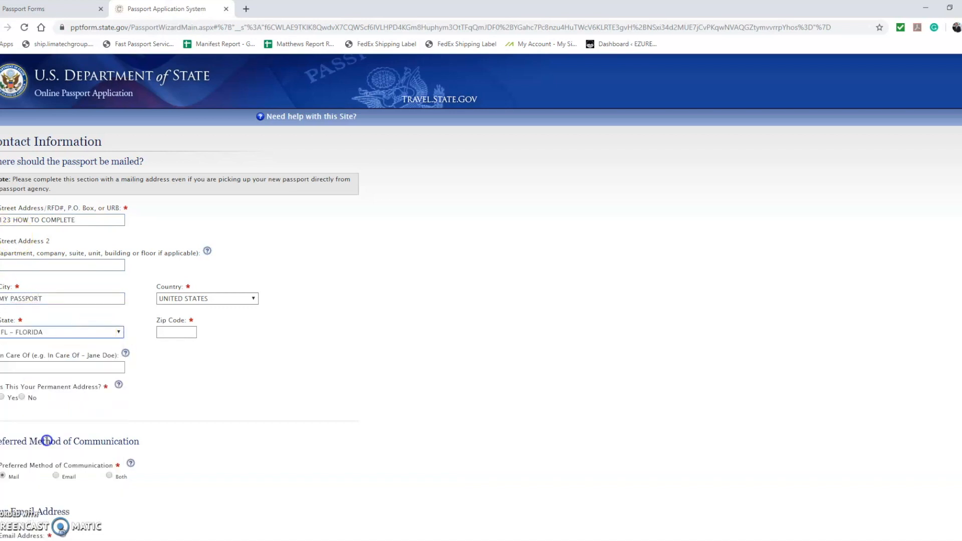
{"action": "left_click", "coordinate": [170, 333]}
{"action": "type", "text": "123"}
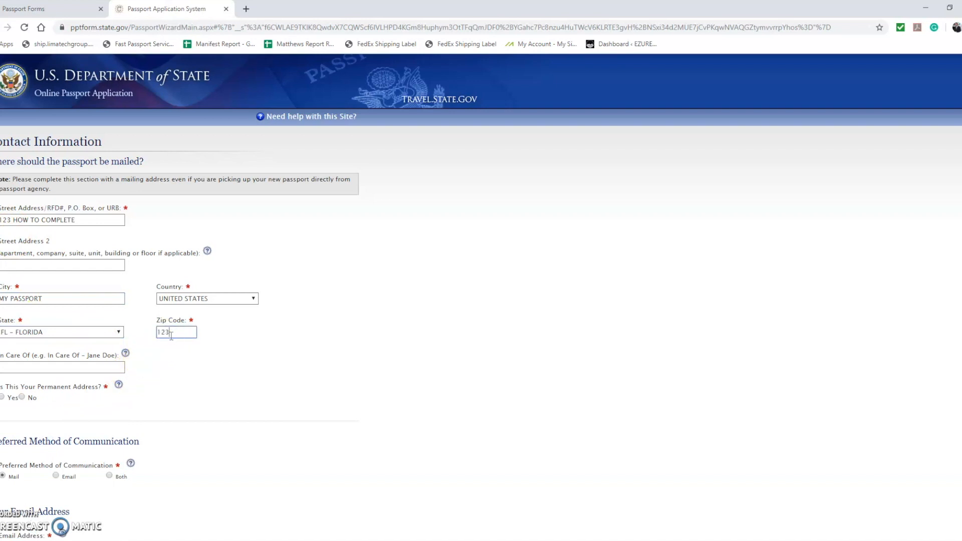
{"action": "type", "text": "45"}
{"action": "left_click", "coordinate": [2, 397]}
Step: Set the preferred method of communication to Both, and enter and confirm the applicant's email address
{"action": "scroll", "coordinate": [123, 389], "scroll_direction": "down", "scroll_amount": 2}
{"action": "scroll", "coordinate": [123, 391], "scroll_direction": "down", "scroll_amount": 1}
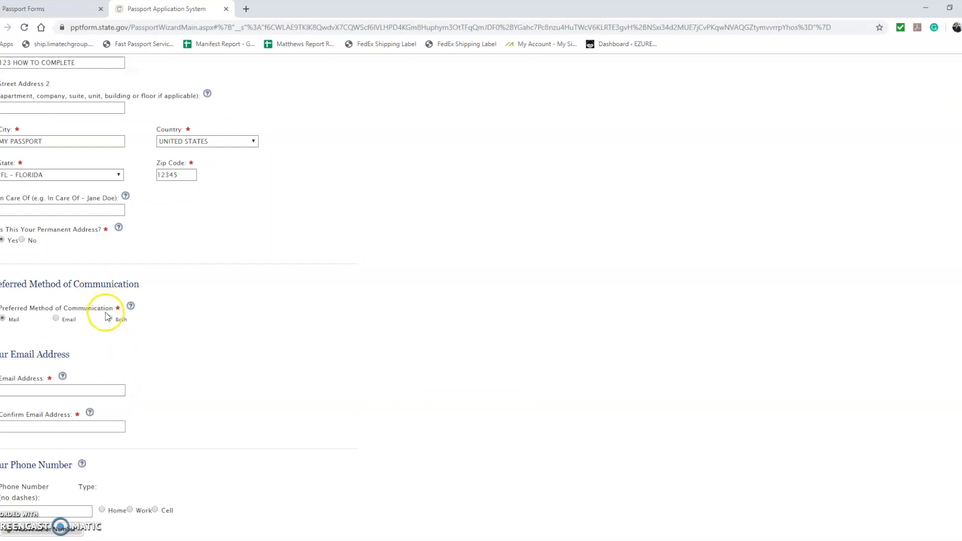
{"action": "left_click", "coordinate": [109, 319]}
{"action": "scroll", "coordinate": [126, 323], "scroll_direction": "down", "scroll_amount": 3}
{"action": "left_click", "coordinate": [58, 231]}
{"action": "type", "text": "TEST"}
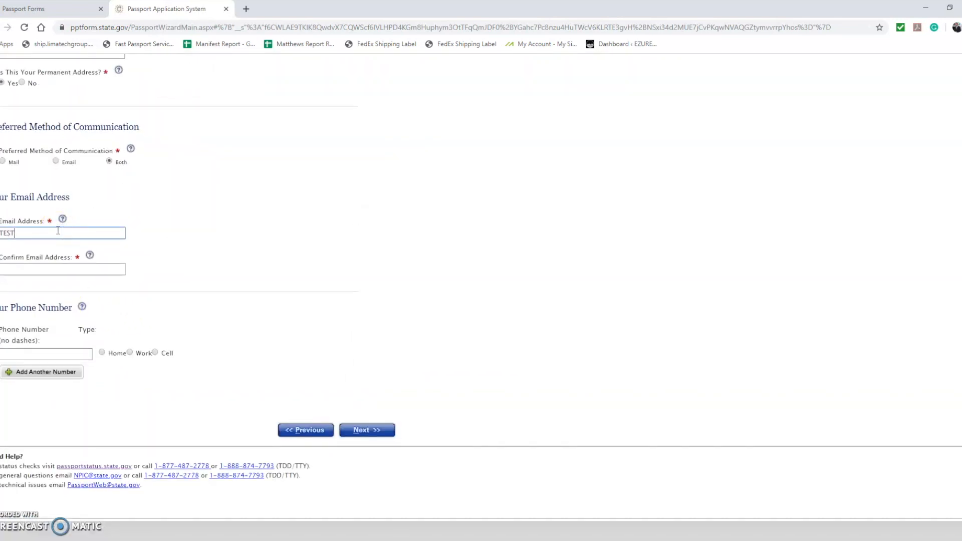
{"action": "type", "text": "@TEST.COM"}
{"action": "key", "text": "Tab"}
{"action": "key", "text": "Tab"}
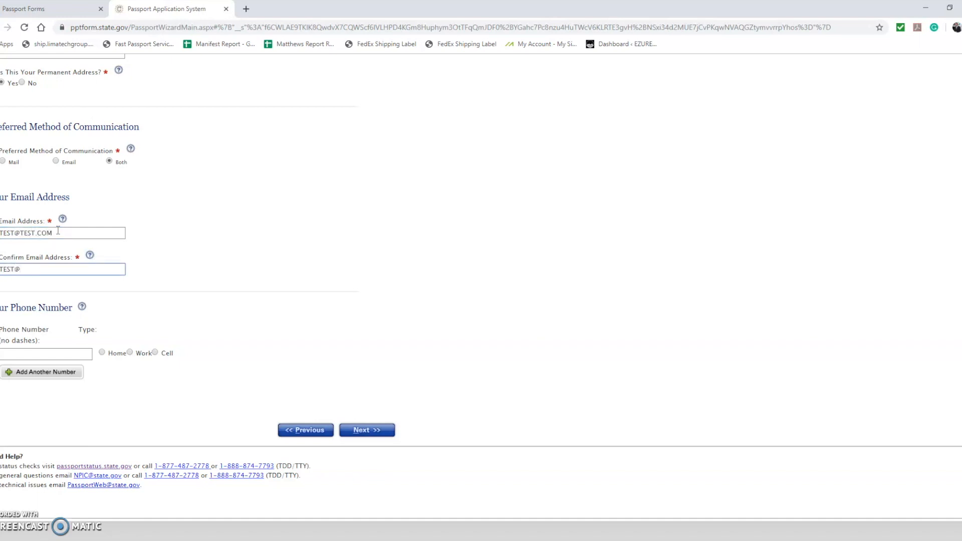
{"action": "type", "text": "TEST@TEST.COM"}
{"action": "key", "text": "Tab"}
{"action": "key", "text": "Tab"}
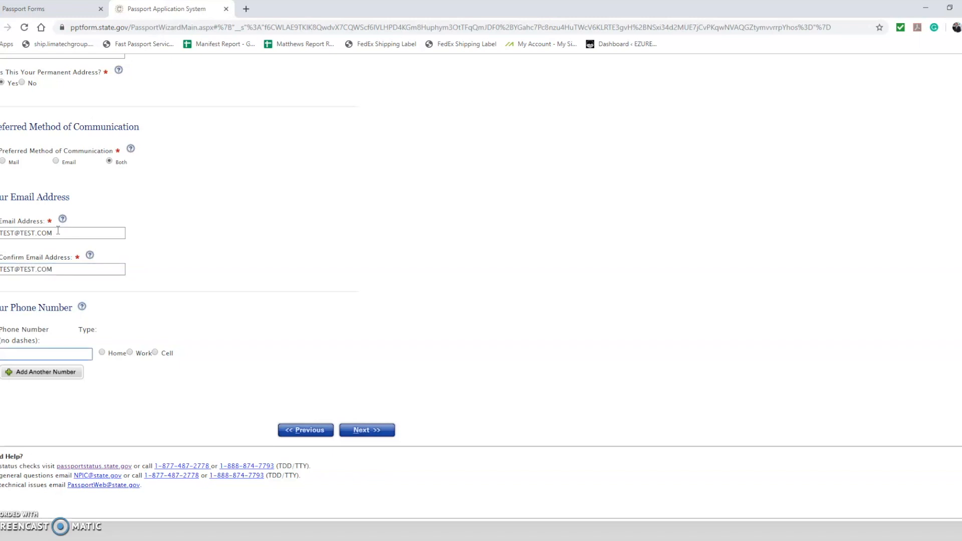
Step: Enter the applicant's phone number, mark it as a work number and continue to the Travel Plans page
{"action": "type", "text": "1234567896"}
{"action": "left_click", "coordinate": [129, 351]}
{"action": "left_click", "coordinate": [346, 432]}
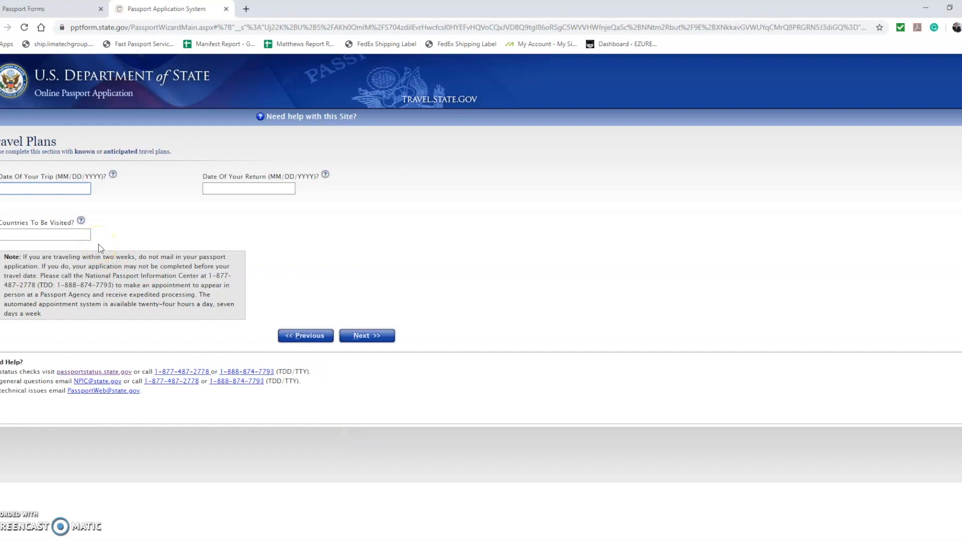
Step: Enter the trip date 06/06/2020, return date 06/18/2020 and ENGLAND as the country to visit, and continue to the emergency contact page
{"action": "type", "text": "06/"}
{"action": "key", "text": "Tab"}
{"action": "type", "text": "06/18/2020"}
{"action": "key", "text": "Tab"}
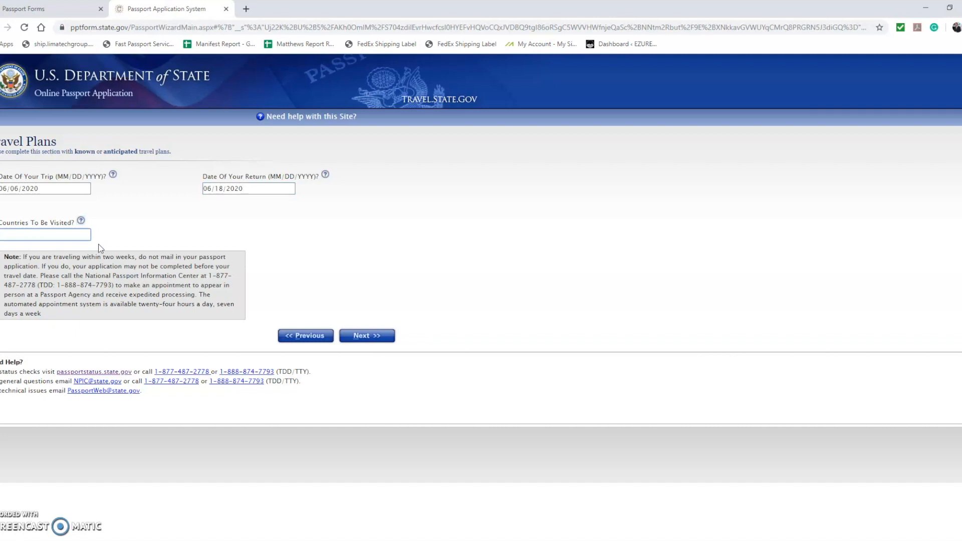
{"action": "type", "text": "ENGLAND"}
{"action": "left_click", "coordinate": [361, 336]}
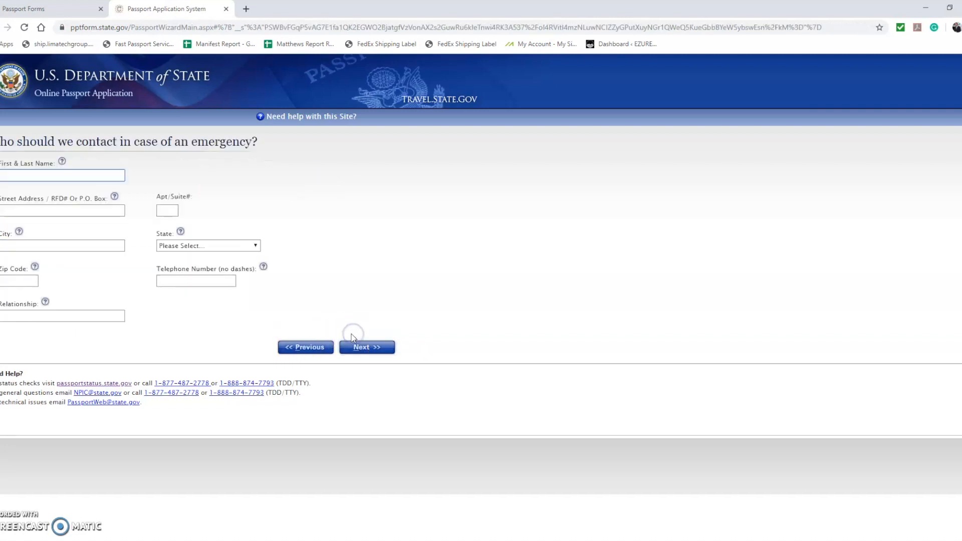
Step: Enter the emergency contact's full name and street address
{"action": "left_click", "coordinate": [97, 176]}
{"action": "type", "text": "JANE DOE"}
{"action": "key", "text": "Tab"}
{"action": "type", "text": "123 HOW TO COMEP"}
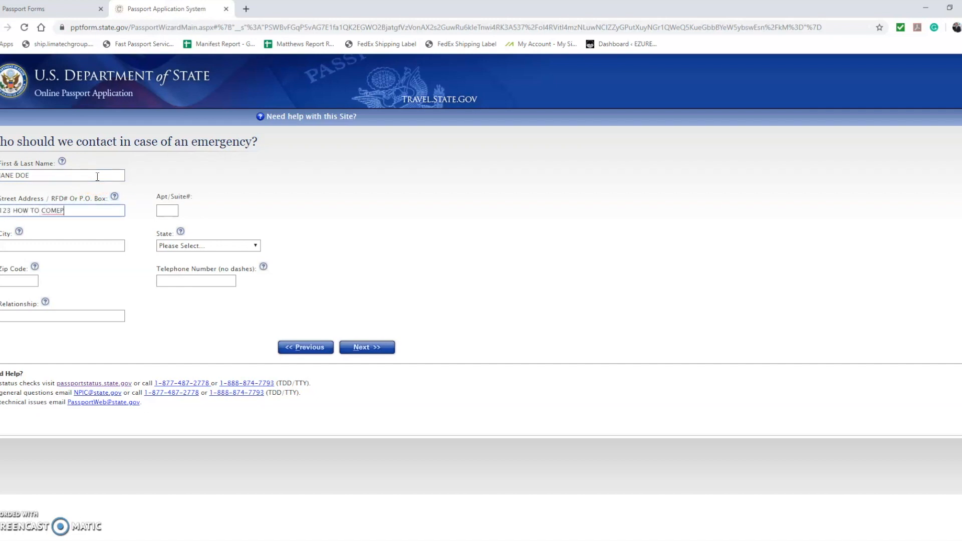
{"action": "key", "text": "BackSpace"}
{"action": "key", "text": "BackSpace"}
{"action": "type", "text": "PLETE"}
Step: Complete the emergency contact's city, zip code and telephone number, with FL - FLORIDA as the state
{"action": "left_click", "coordinate": [84, 244]}
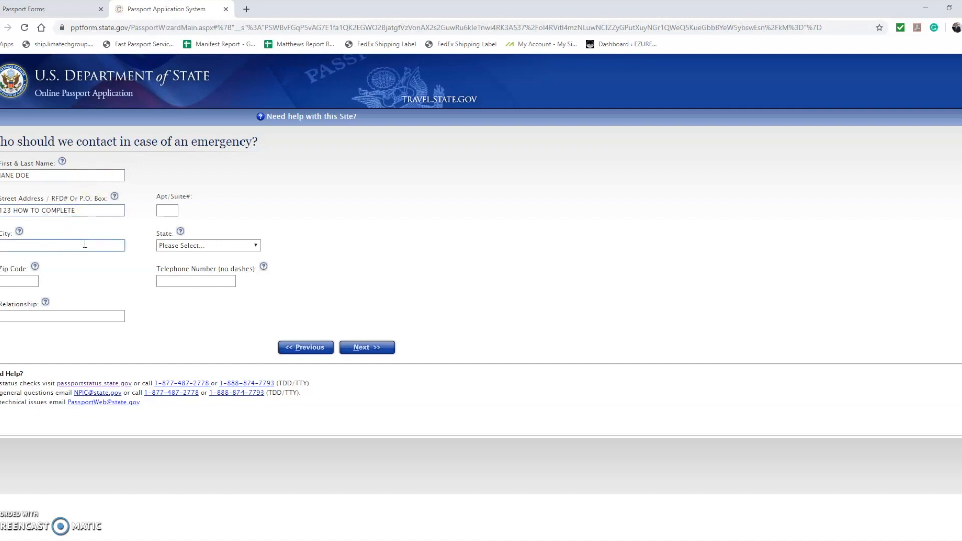
{"action": "type", "text": "MY PASSPORT"}
{"action": "left_click", "coordinate": [167, 246]}
{"action": "left_click", "coordinate": [168, 247]}
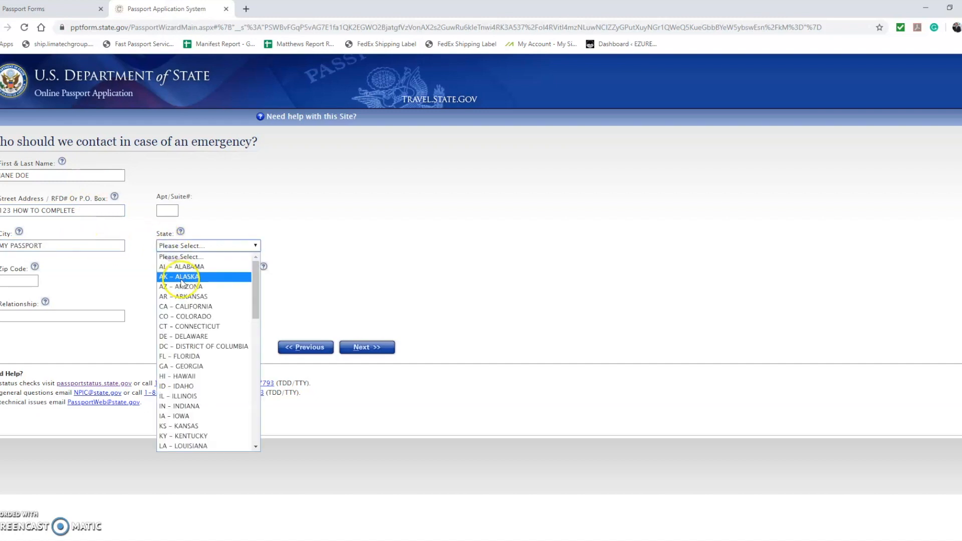
{"action": "left_click", "coordinate": [180, 356]}
{"action": "left_click", "coordinate": [9, 281]}
{"action": "type", "text": "12"}
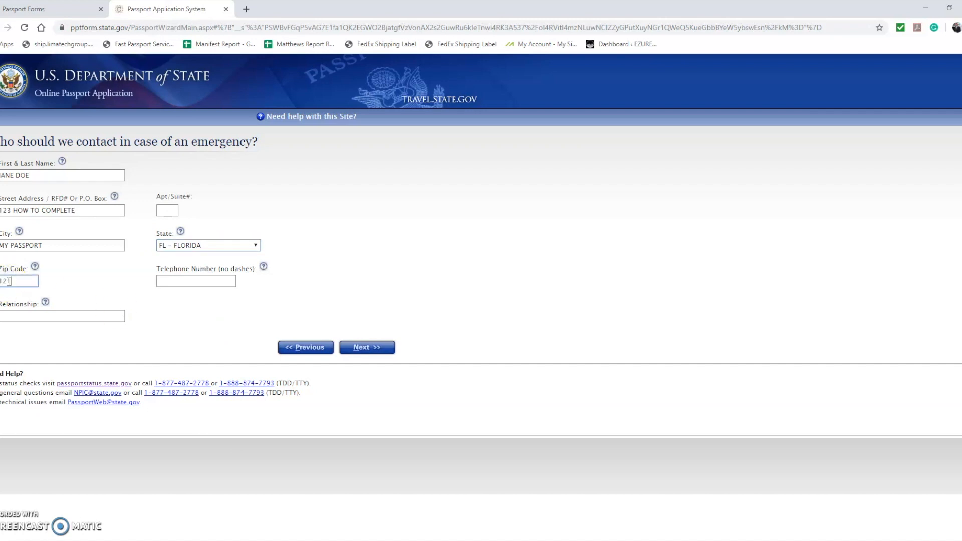
{"action": "type", "text": "345"}
{"action": "key", "text": "Tab"}
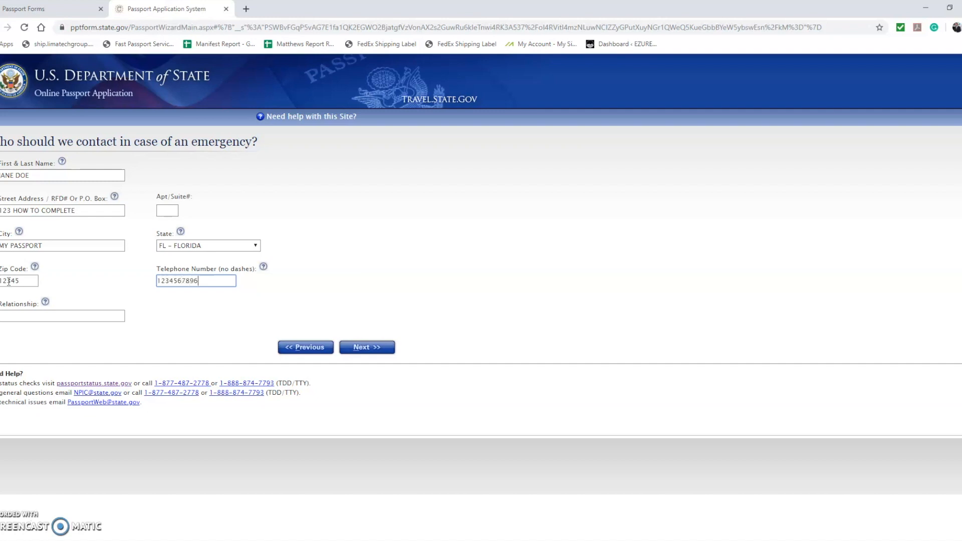
Step: Set the emergency contact's relationship to SPOUSE and proceed through to the Applicant's Parent & Spouse Information page
{"action": "left_click", "coordinate": [48, 317]}
{"action": "type", "text": "S"}
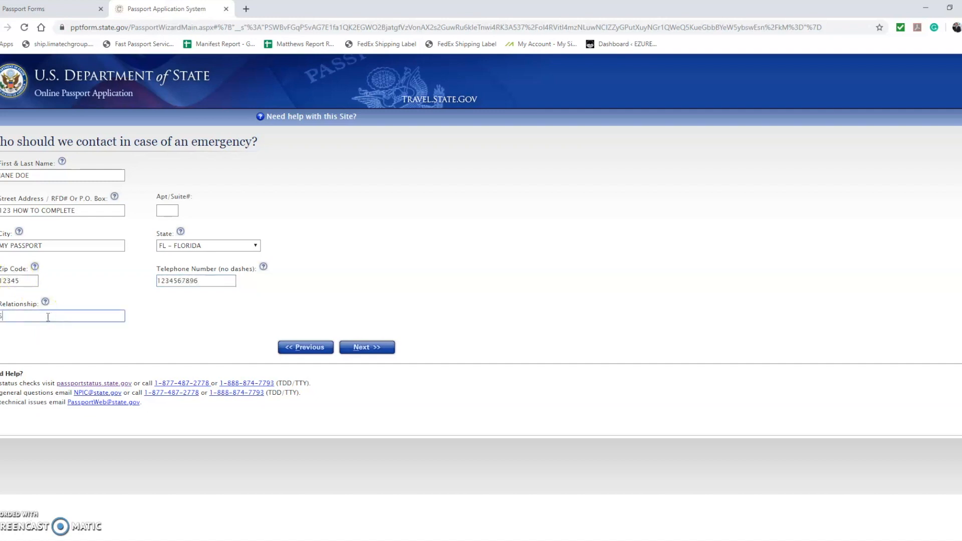
{"action": "type", "text": "POUSE"}
{"action": "left_click", "coordinate": [362, 347]}
{"action": "left_click", "coordinate": [202, 174]}
{"action": "left_click", "coordinate": [372, 201]}
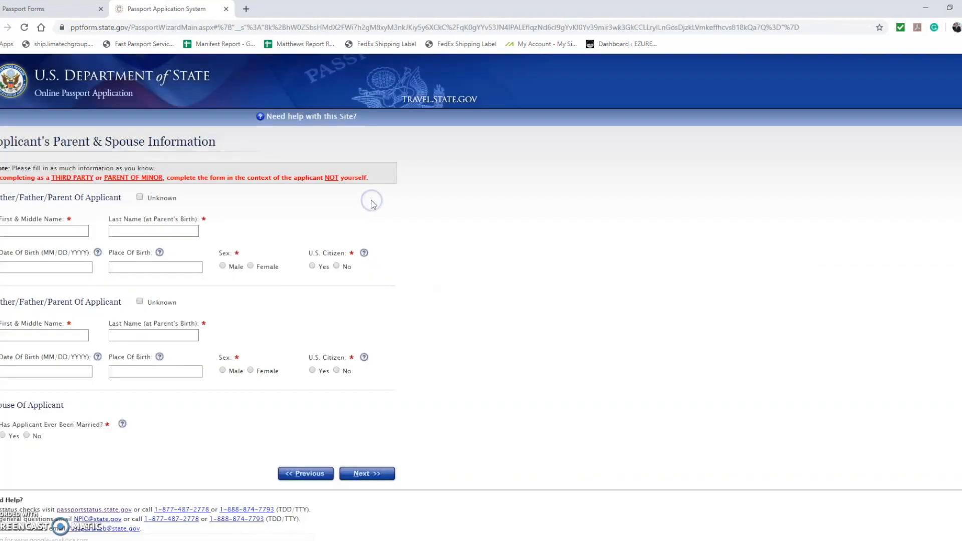
Step: Enter the first parent's first name and last name in their separate fields
{"action": "left_click", "coordinate": [74, 228]}
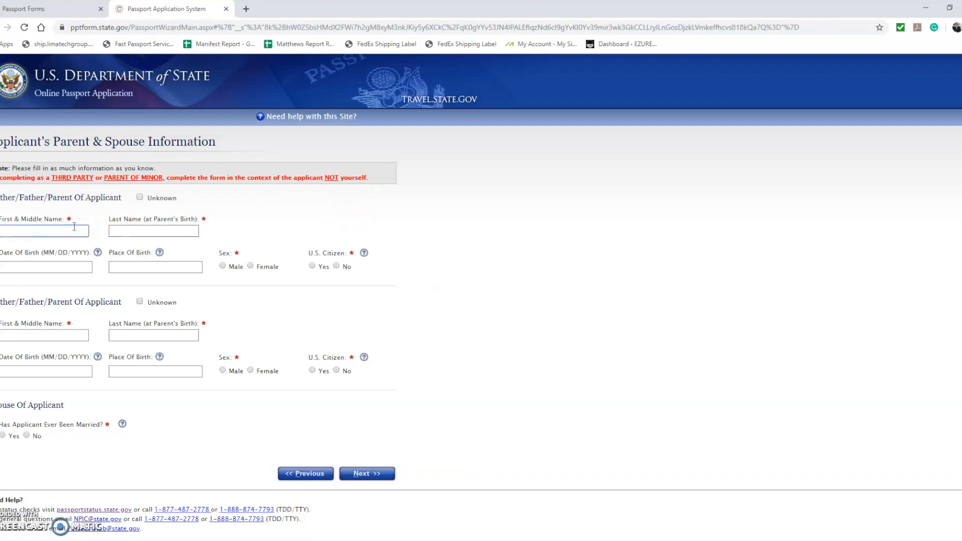
{"action": "type", "text": "JOHNNY DOE"}
{"action": "key", "text": "Tab"}
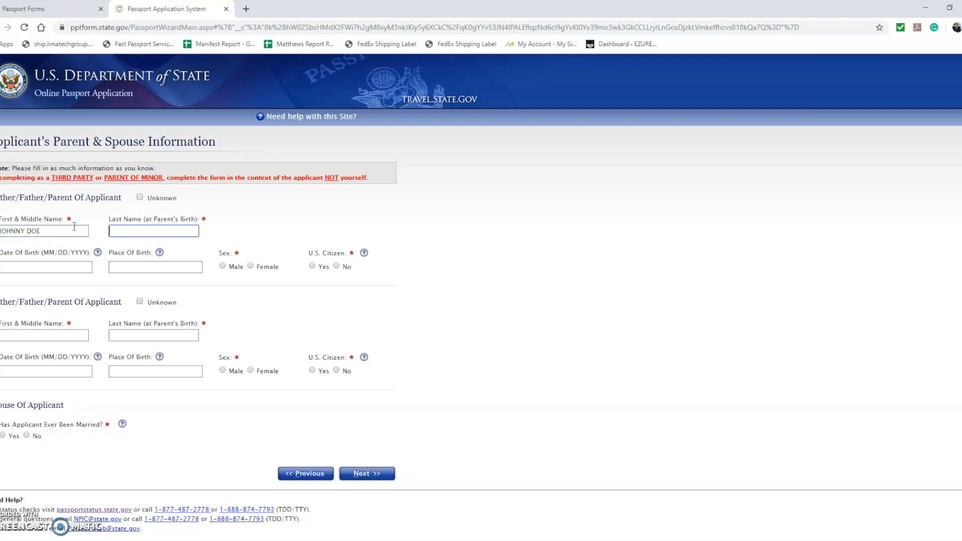
{"action": "left_click", "coordinate": [74, 227]}
{"action": "key", "text": "BackSpace"}
{"action": "key", "text": "BackSpace"}
{"action": "key", "text": "BackSpace"}
{"action": "key", "text": "BackSpace"}
{"action": "key", "text": "Tab"}
{"action": "type", "text": "DOE"}
{"action": "key", "text": "Tab"}
{"action": "key", "text": "Tab"}
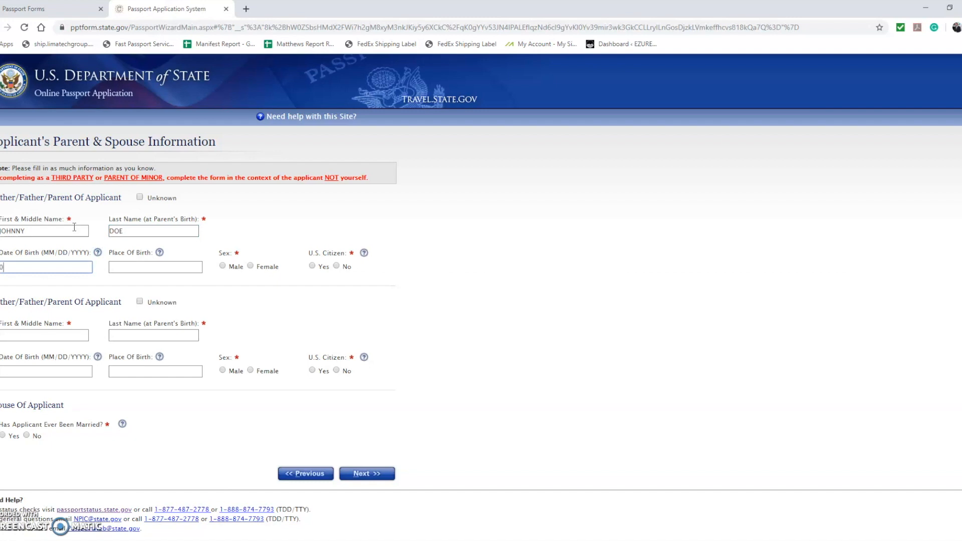
Step: Complete the first parent's date of birth, with MIAMI as place of birth, sex Male and U.S. citizen Yes
{"action": "key", "text": "Tab"}
{"action": "key", "text": "Tab"}
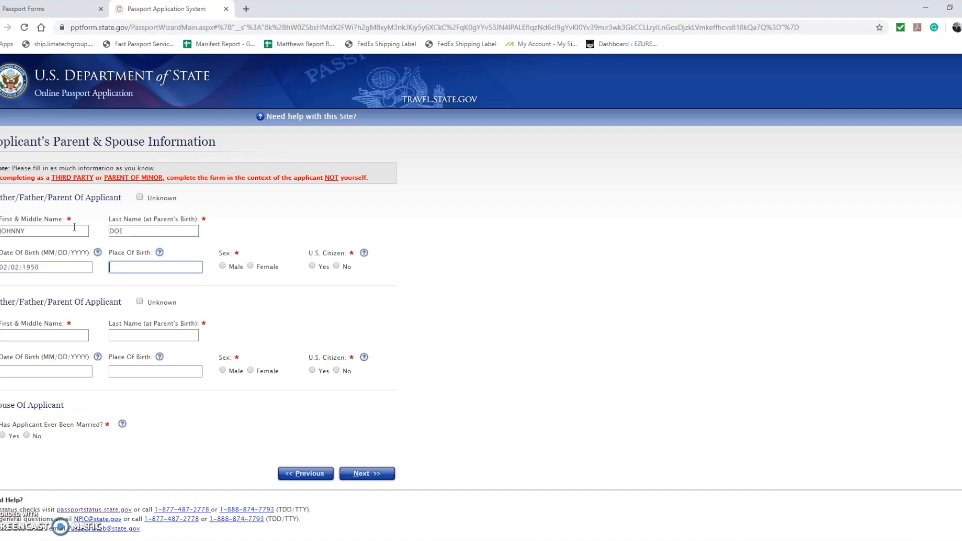
{"action": "type", "text": "MIAMI"}
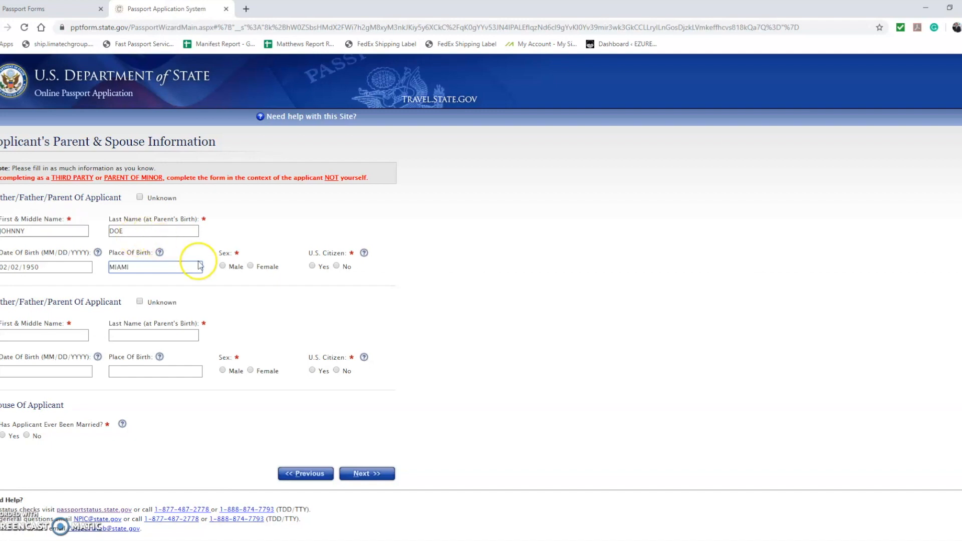
{"action": "left_click", "coordinate": [223, 266]}
{"action": "left_click", "coordinate": [316, 270]}
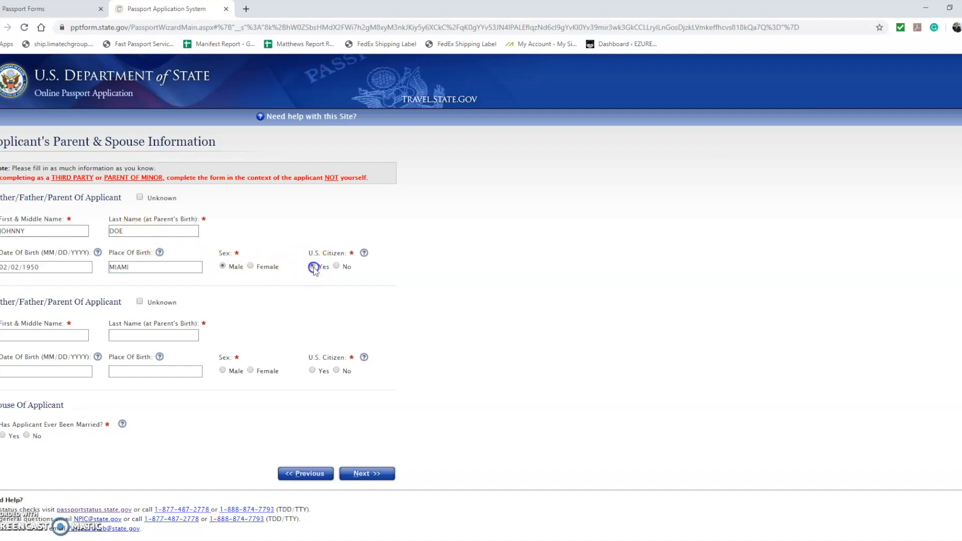
Step: Enter the second parent's first name and last name in their separate fields
{"action": "left_click", "coordinate": [56, 337]}
{"action": "type", "text": "JANEY"}
{"action": "key", "text": "Tab"}
{"action": "type", "text": "DOE"}
{"action": "key", "text": "Tab"}
{"action": "key", "text": "Tab"}
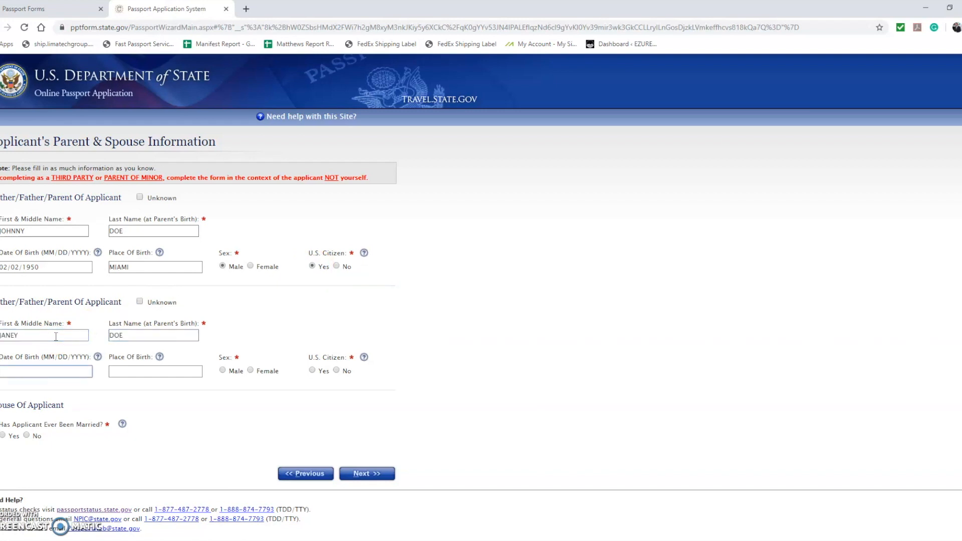
Step: Complete the second parent's date of birth, with MIAMI as place of birth, sex Female and U.S. citizen Yes
{"action": "type", "text": "02/02/1950"}
{"action": "key", "text": "Tab"}
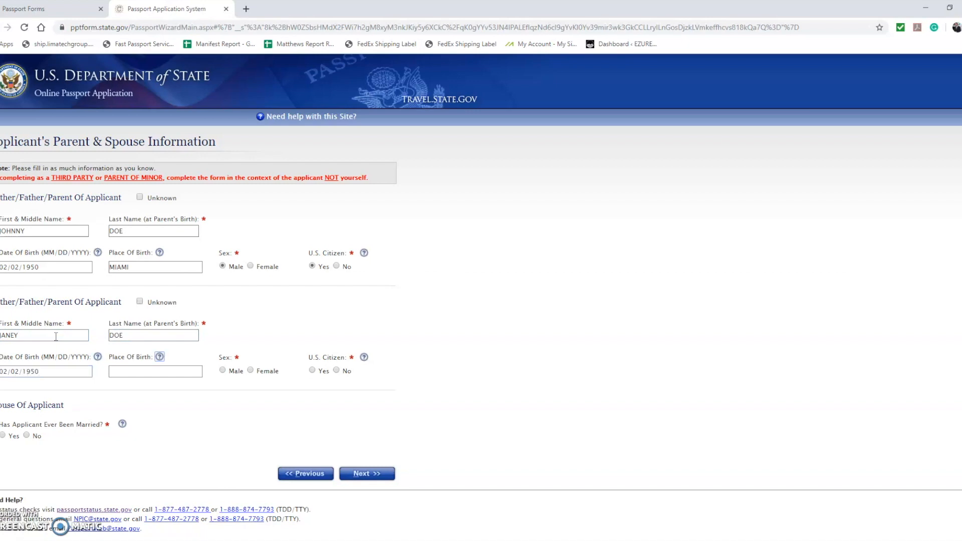
{"action": "key", "text": "Tab"}
{"action": "type", "text": "MIAM"}
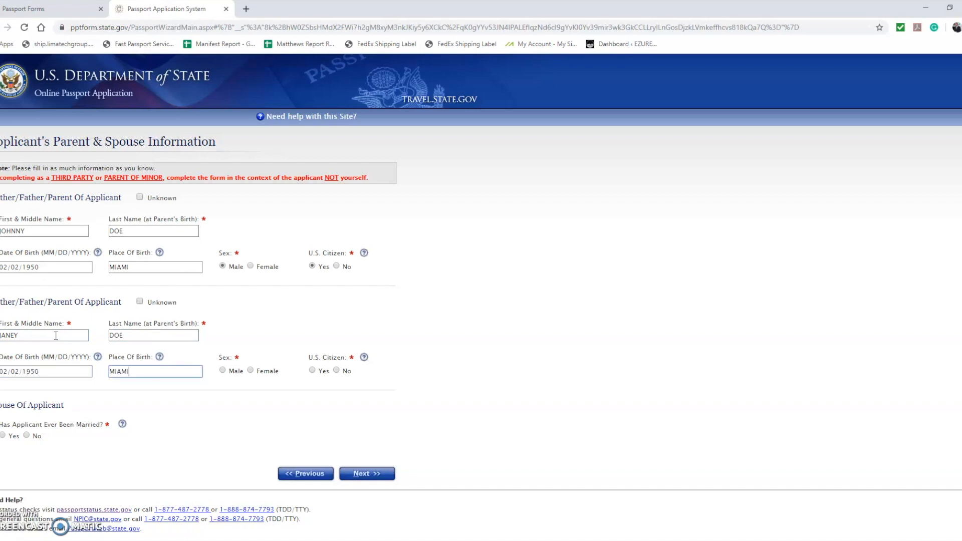
{"action": "left_click", "coordinate": [251, 371]}
{"action": "left_click", "coordinate": [311, 370]}
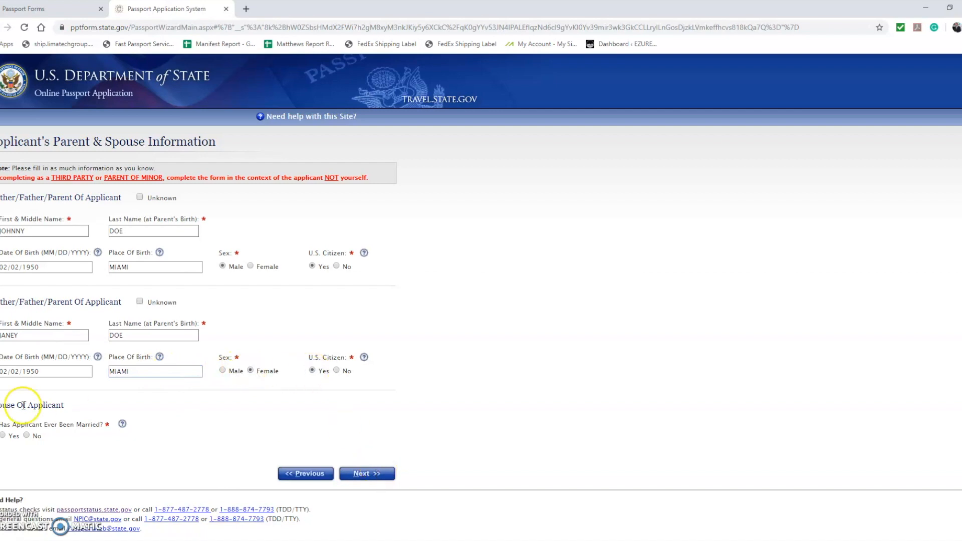
Step: Answer No to whether the applicant has ever been married and proceed through to the Personal Application Review page
{"action": "left_click", "coordinate": [26, 435]}
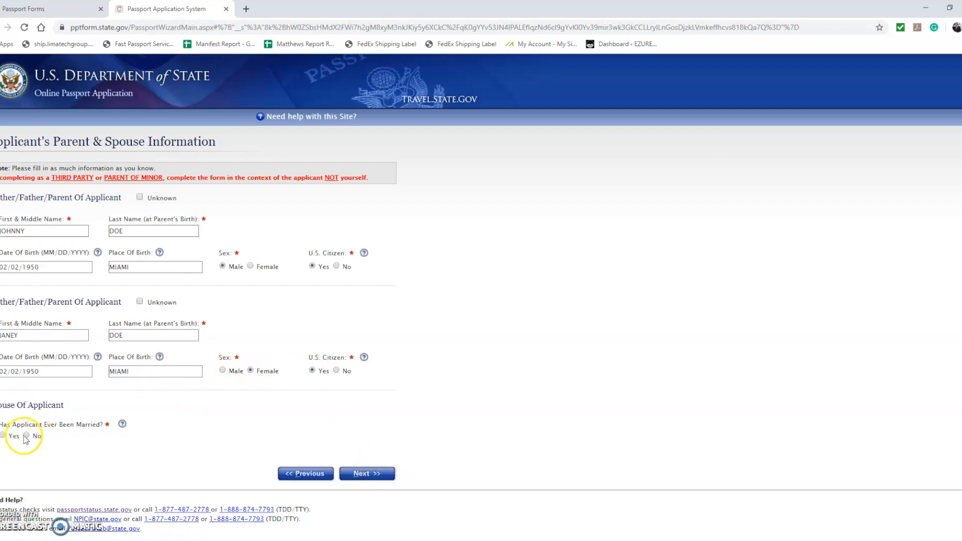
{"action": "left_click", "coordinate": [372, 476]}
{"action": "left_click", "coordinate": [372, 235]}
Step: Review all the entered application details and continue to the Passport Products and Fees page
{"action": "scroll", "coordinate": [335, 254], "scroll_direction": "down", "scroll_amount": 10}
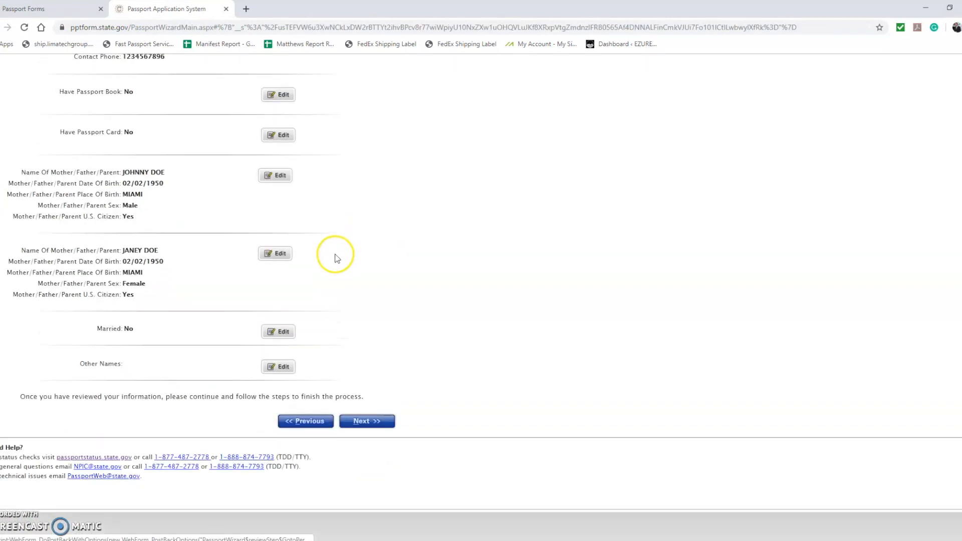
{"action": "scroll", "coordinate": [335, 254], "scroll_direction": "up", "scroll_amount": 10}
{"action": "scroll", "coordinate": [233, 245], "scroll_direction": "down", "scroll_amount": 1}
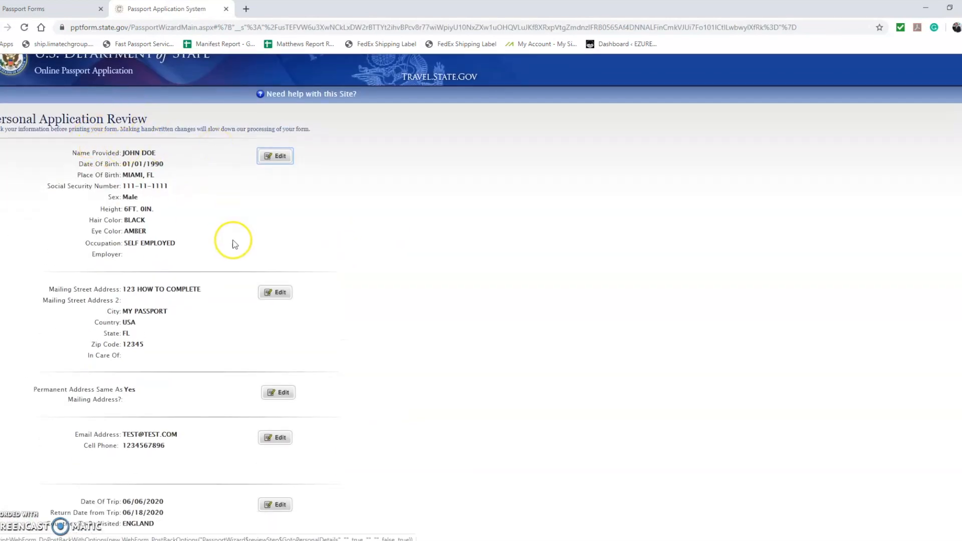
{"action": "scroll", "coordinate": [233, 244], "scroll_direction": "down", "scroll_amount": 4}
{"action": "scroll", "coordinate": [110, 206], "scroll_direction": "down", "scroll_amount": 4}
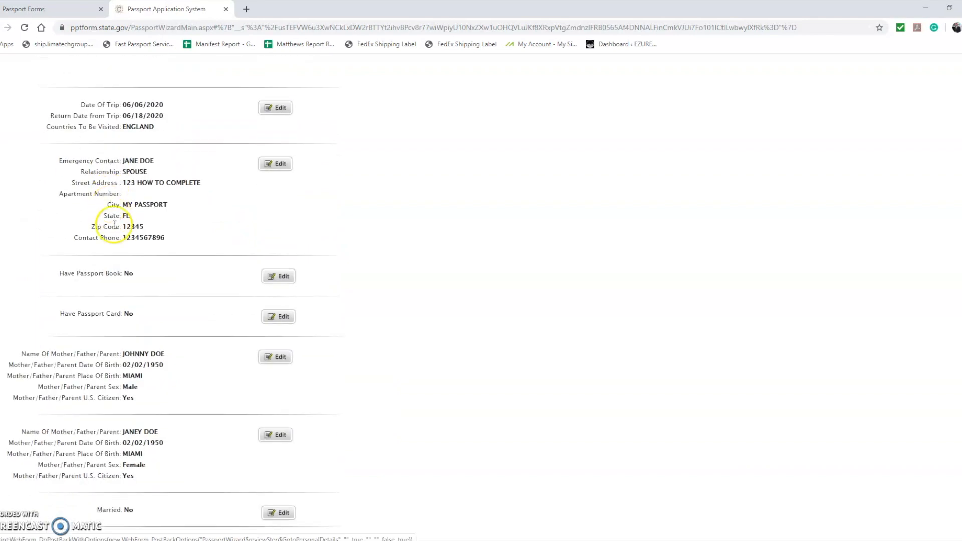
{"action": "scroll", "coordinate": [118, 275], "scroll_direction": "down", "scroll_amount": 3}
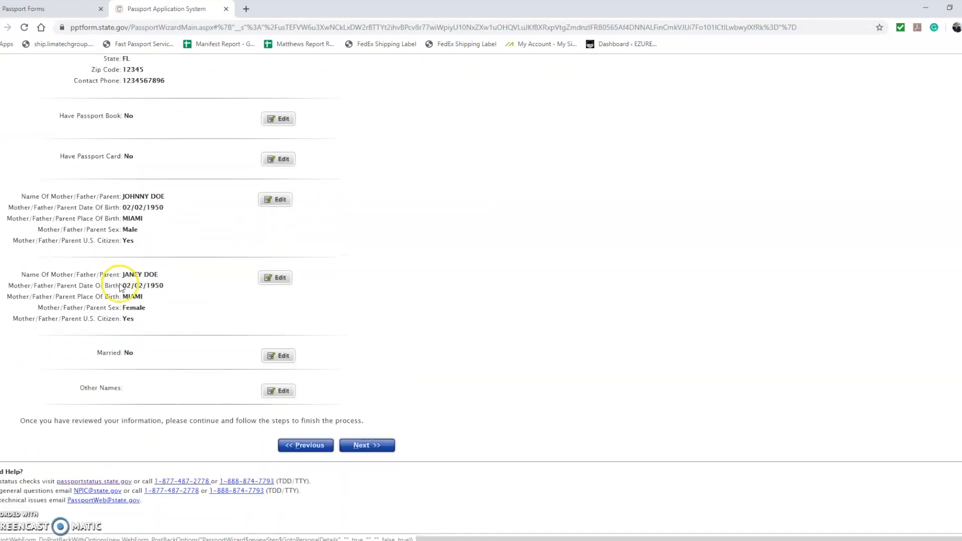
{"action": "left_click", "coordinate": [368, 445]}
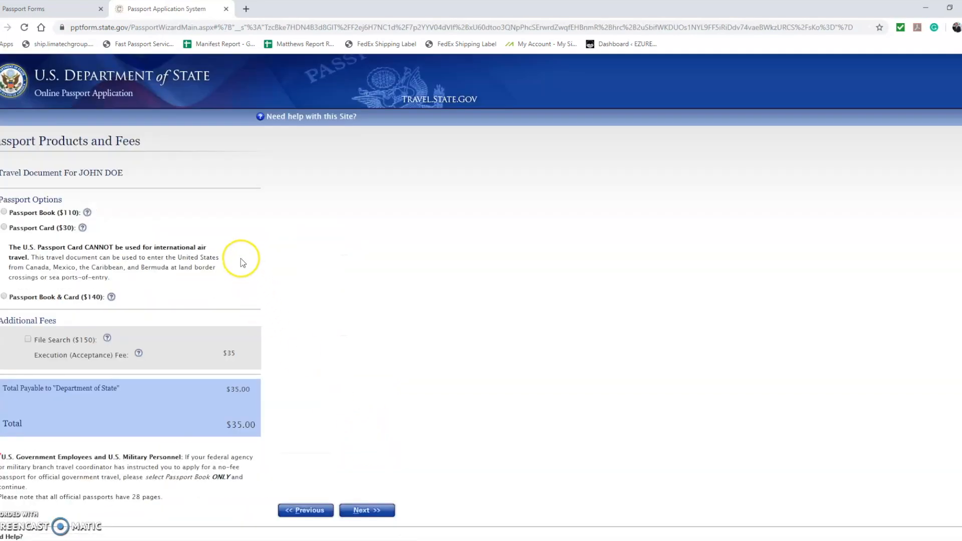
{"action": "left_click", "coordinate": [4, 212]}
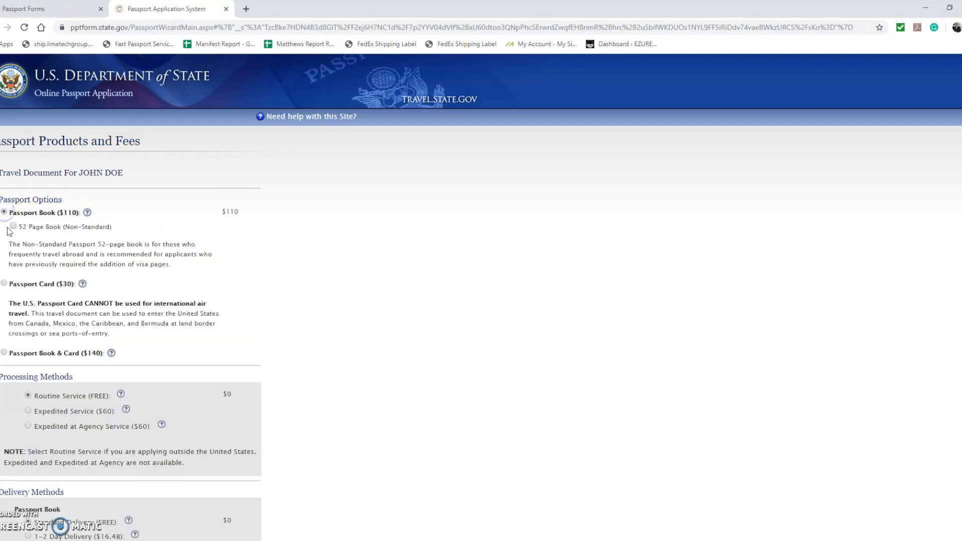
{"action": "left_click", "coordinate": [13, 225]}
{"action": "left_click", "coordinate": [4, 283]}
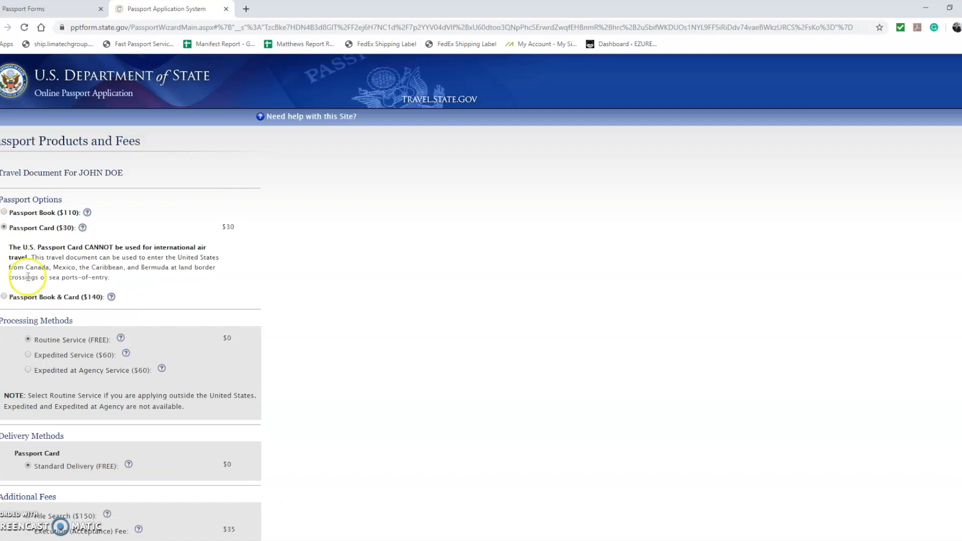
Step: Choose the Passport Book & Card ($140) option with the non-standard 52 Page Book
{"action": "left_click", "coordinate": [4, 296]}
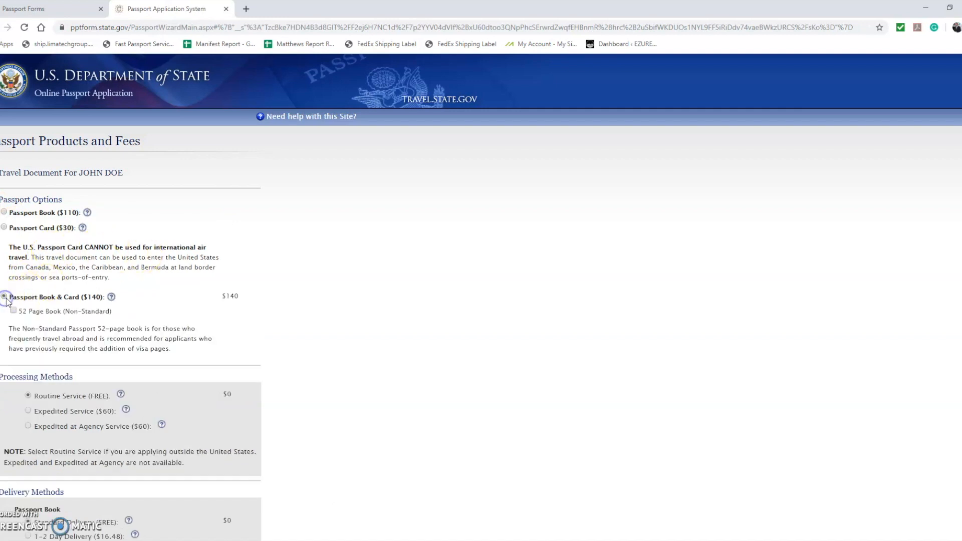
{"action": "left_click", "coordinate": [14, 312]}
Step: Check the processing-time explanations for Routine Service, Expedited Service and Expedited at Agency Service
{"action": "scroll", "coordinate": [279, 298], "scroll_direction": "down", "scroll_amount": 3}
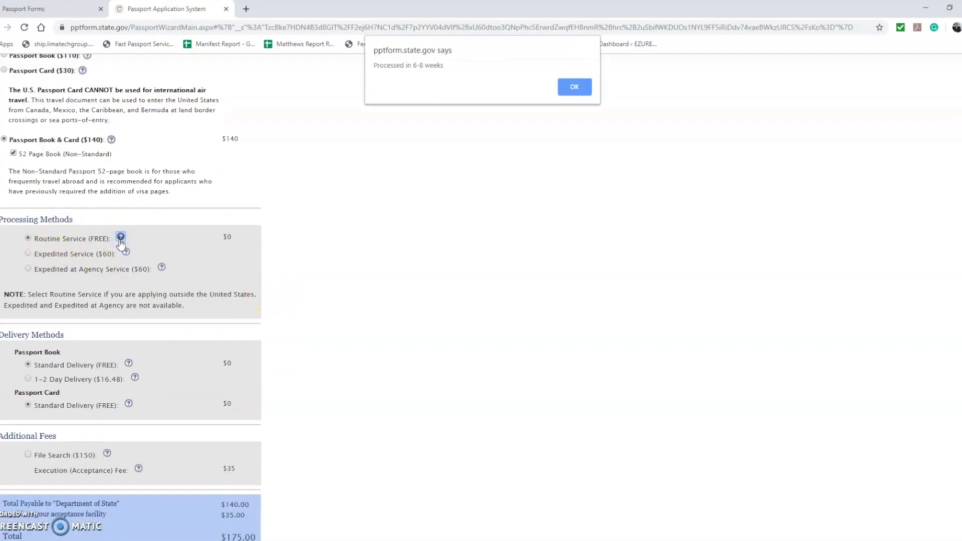
{"action": "left_click_drag", "start_coordinate": [376, 65], "coordinate": [412, 65]}
{"action": "left_click", "coordinate": [575, 87]}
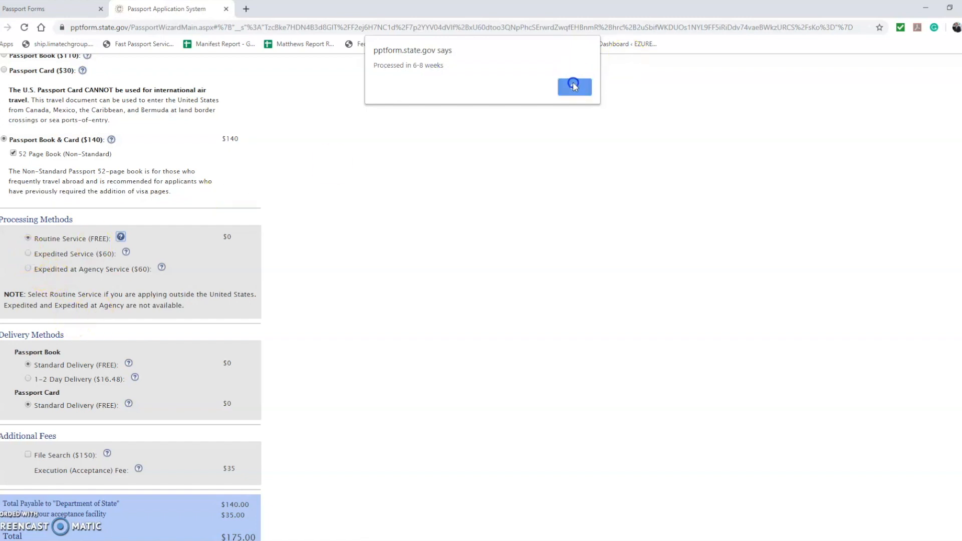
{"action": "left_click", "coordinate": [125, 255]}
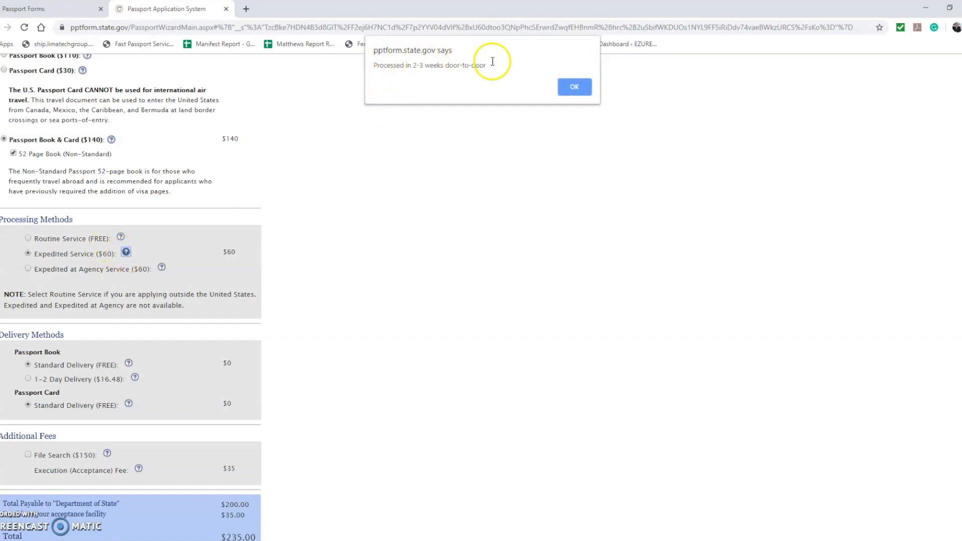
{"action": "left_click", "coordinate": [572, 86]}
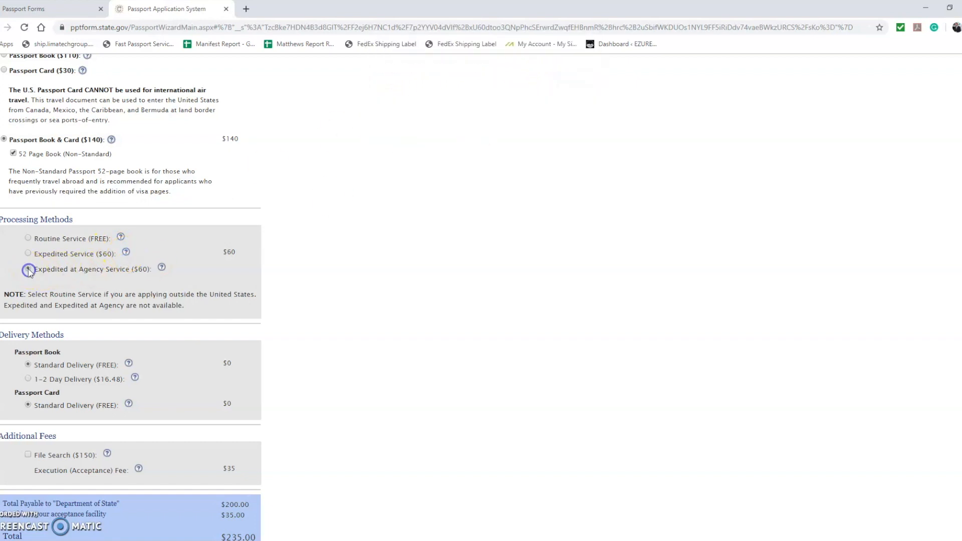
{"action": "left_click", "coordinate": [161, 267]}
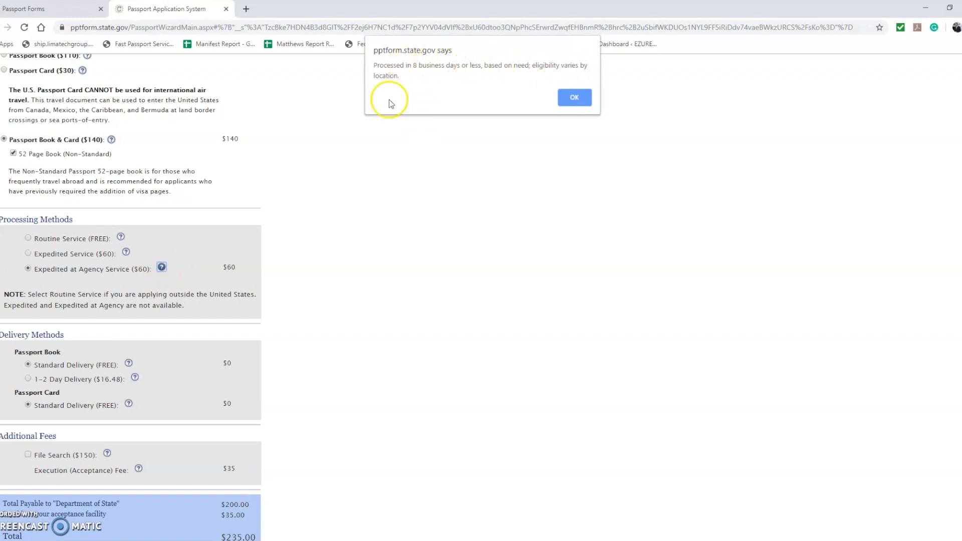
{"action": "left_click", "coordinate": [572, 97]}
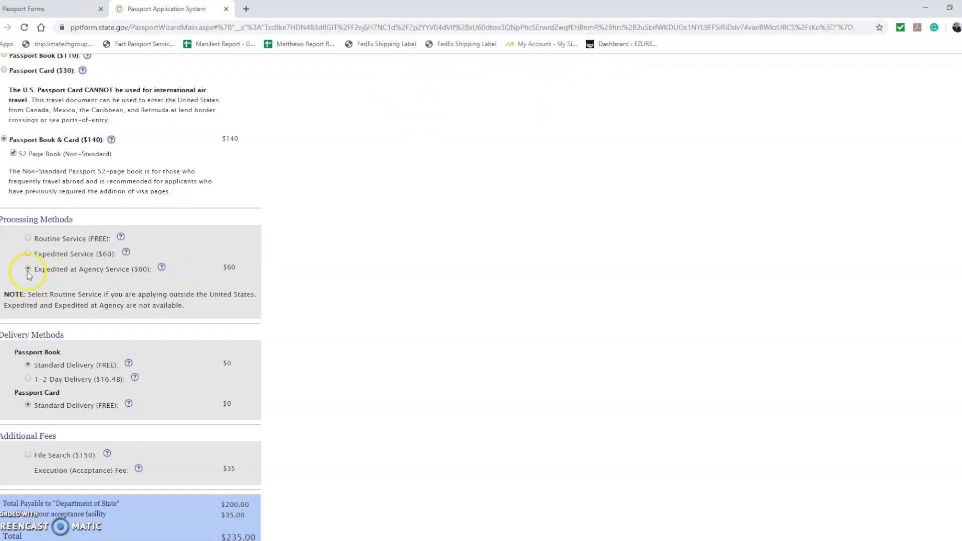
Step: Compare the total fee under Routine and Expedited processing, ending with Expedited Service ($60) selected
{"action": "scroll", "coordinate": [221, 275], "scroll_direction": "down", "scroll_amount": 2}
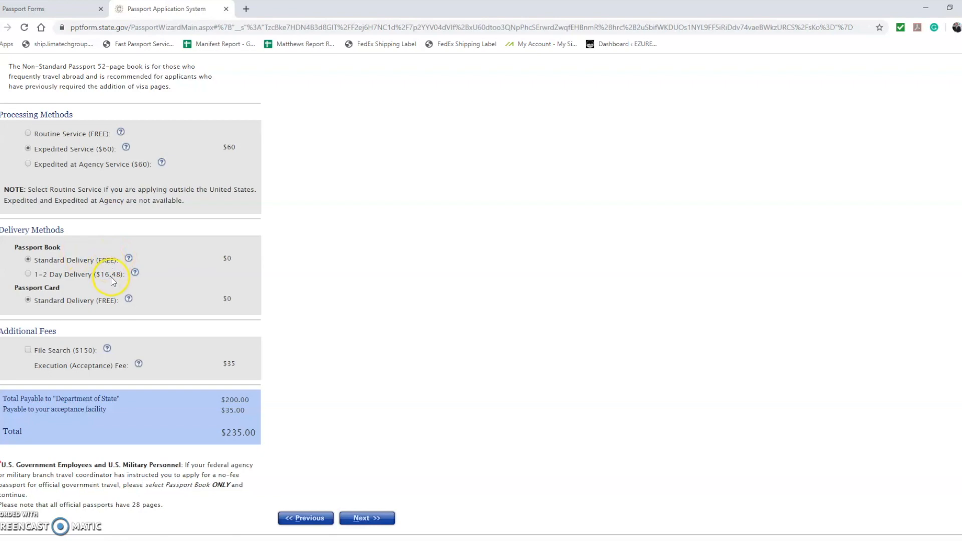
{"action": "scroll", "coordinate": [111, 286], "scroll_direction": "up", "scroll_amount": 2}
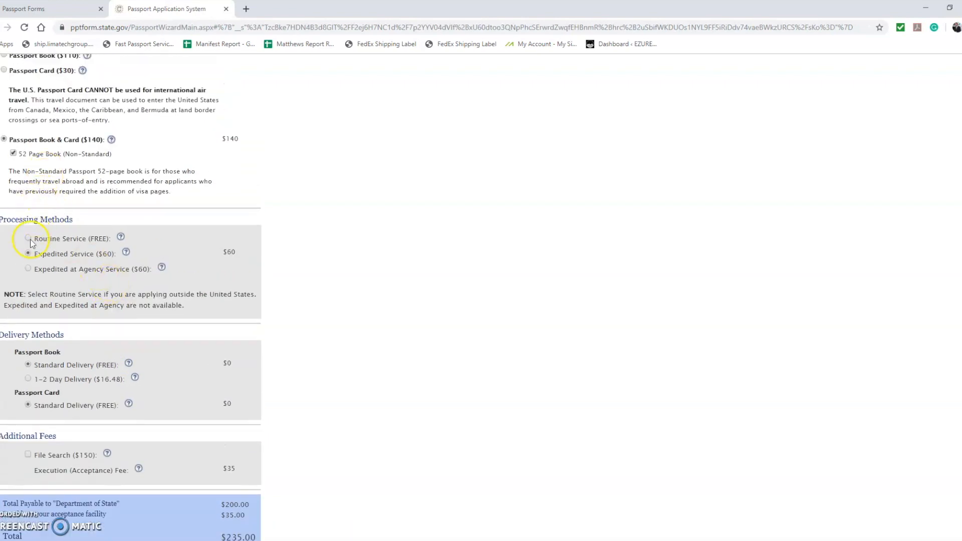
{"action": "left_click", "coordinate": [31, 239]}
{"action": "scroll", "coordinate": [243, 251], "scroll_direction": "down", "scroll_amount": 2}
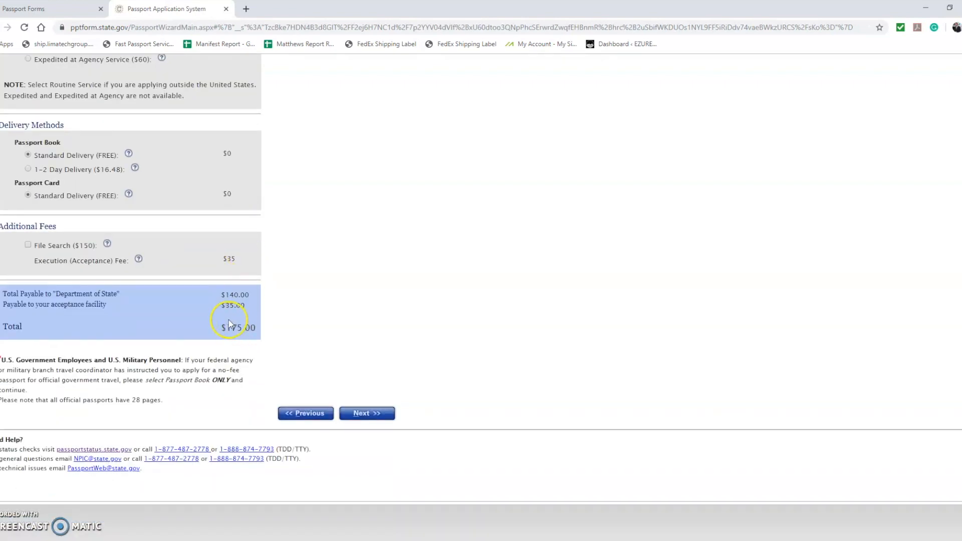
{"action": "left_click", "coordinate": [28, 149]}
{"action": "scroll", "coordinate": [290, 339], "scroll_direction": "down", "scroll_amount": 2}
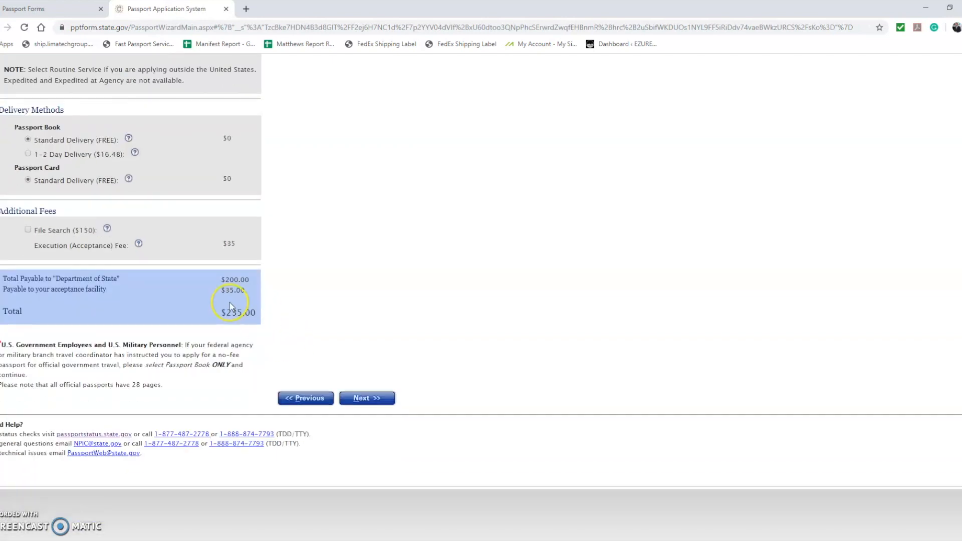
{"action": "left_click_drag", "start_coordinate": [227, 312], "coordinate": [273, 308]}
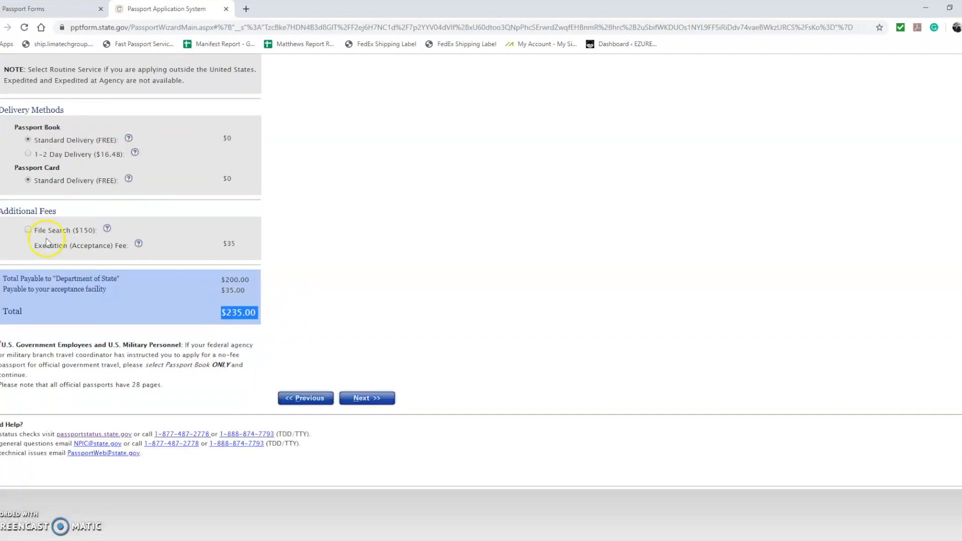
Step: Check the File Search fee explanation and the Execution (Acceptance) Fee amount, and continue to the Next Steps page
{"action": "left_click", "coordinate": [107, 228]}
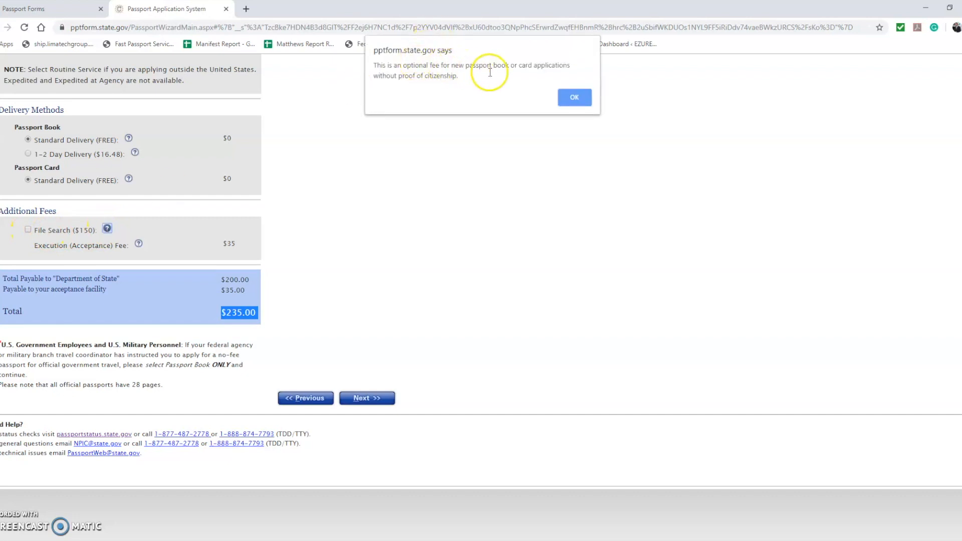
{"action": "left_click", "coordinate": [574, 97]}
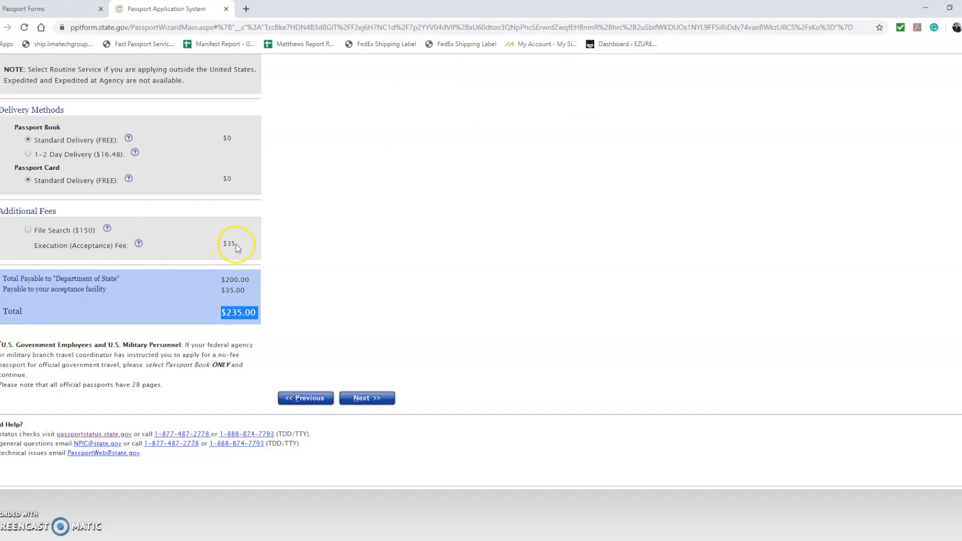
{"action": "left_click_drag", "start_coordinate": [237, 244], "coordinate": [200, 246]}
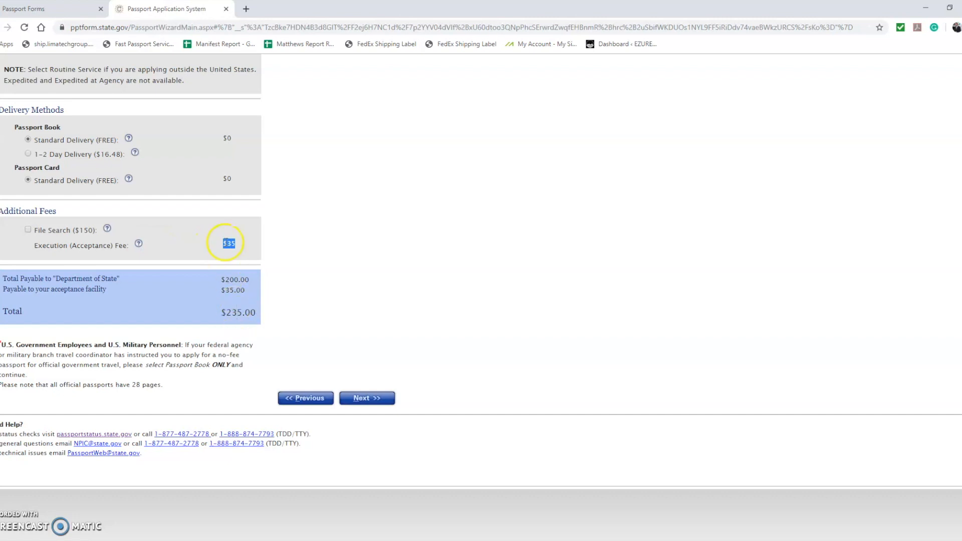
{"action": "left_click", "coordinate": [365, 397]}
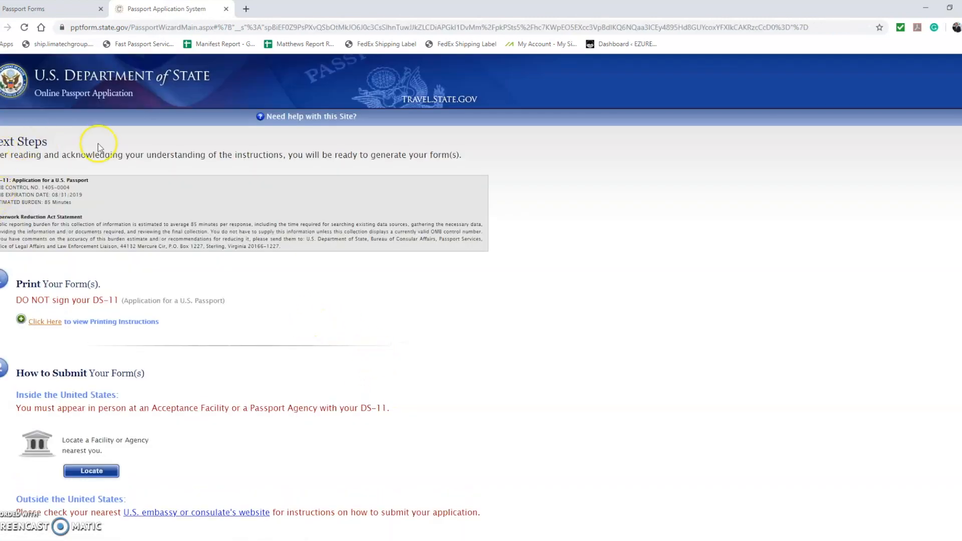
Step: Acknowledge having read the submission instructions, create the DS-11 form and open the generated DS11_Complete.pdf
{"action": "scroll", "coordinate": [243, 261], "scroll_direction": "down", "scroll_amount": 5}
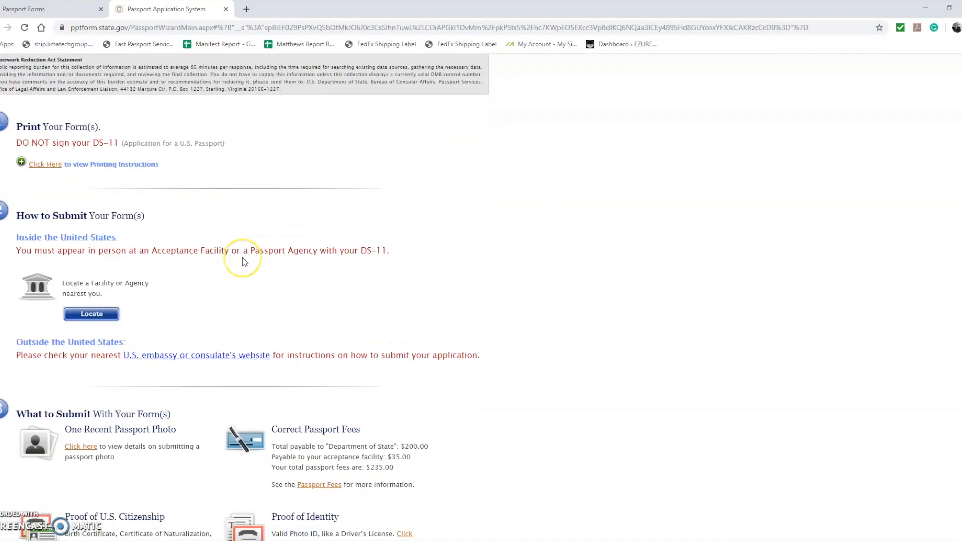
{"action": "scroll", "coordinate": [244, 262], "scroll_direction": "down", "scroll_amount": 4}
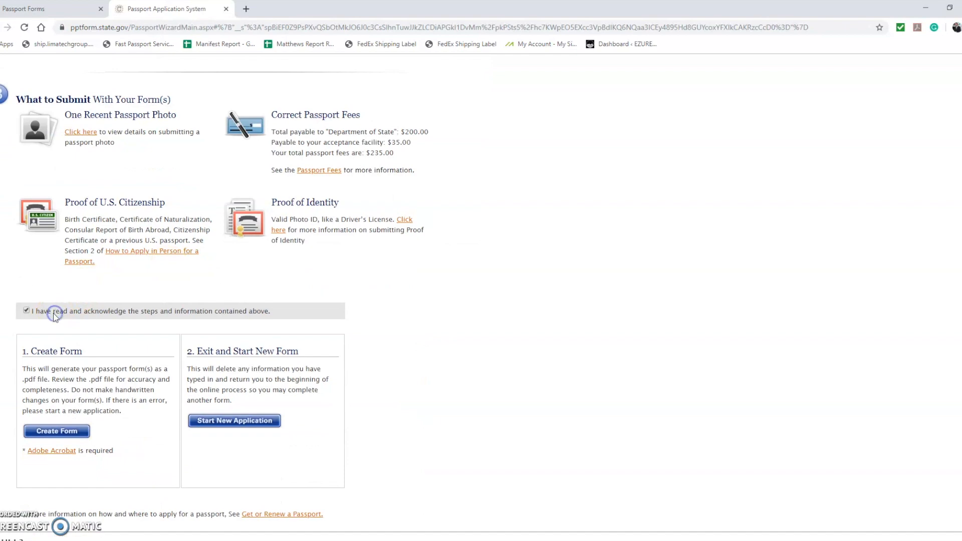
{"action": "left_click", "coordinate": [56, 432]}
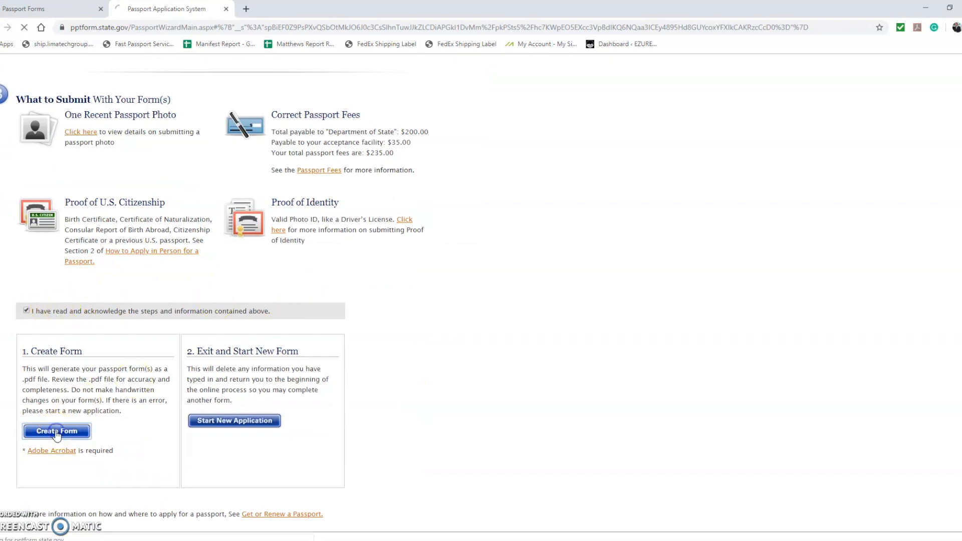
{"action": "left_click", "coordinate": [25, 533]}
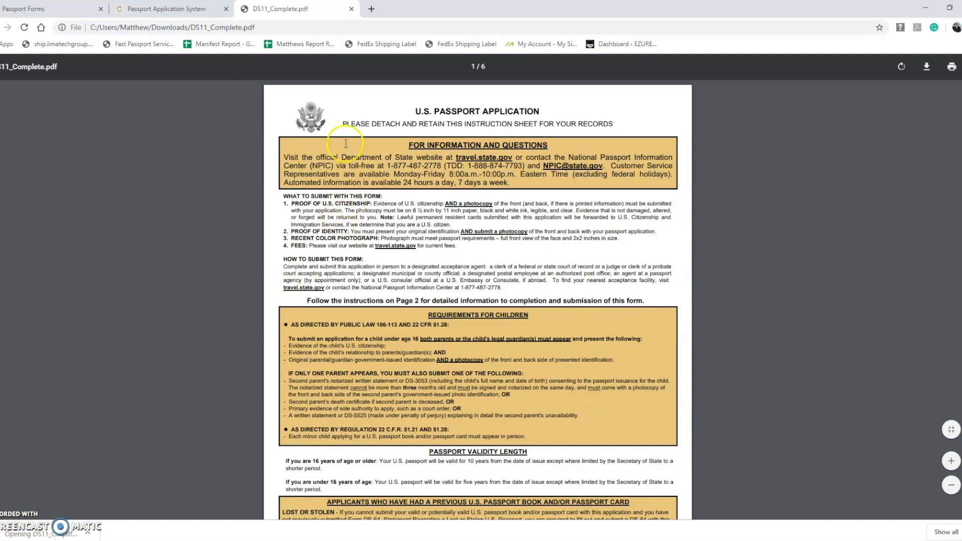
Step: Look through the four instruction pages of the generated DS-11 PDF up to the application form
{"action": "scroll", "coordinate": [455, 205], "scroll_direction": "down", "scroll_amount": 3}
{"action": "scroll", "coordinate": [455, 206], "scroll_direction": "down", "scroll_amount": 15}
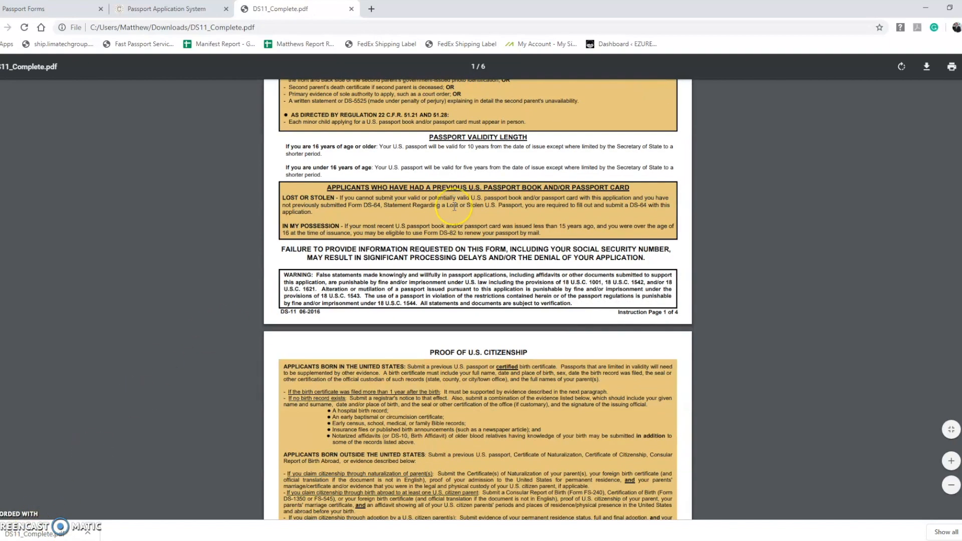
{"action": "scroll", "coordinate": [454, 205], "scroll_direction": "down", "scroll_amount": 15}
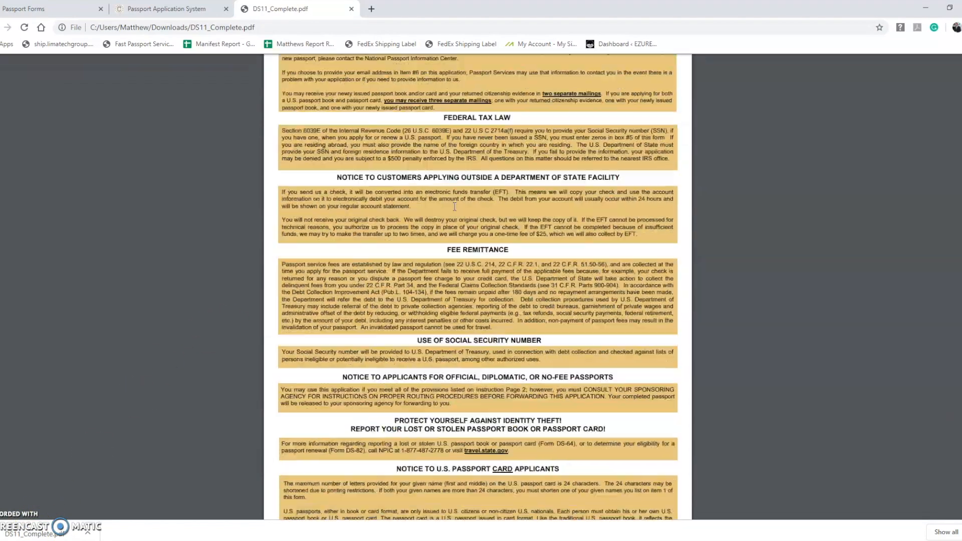
{"action": "scroll", "coordinate": [450, 210], "scroll_direction": "down", "scroll_amount": 10}
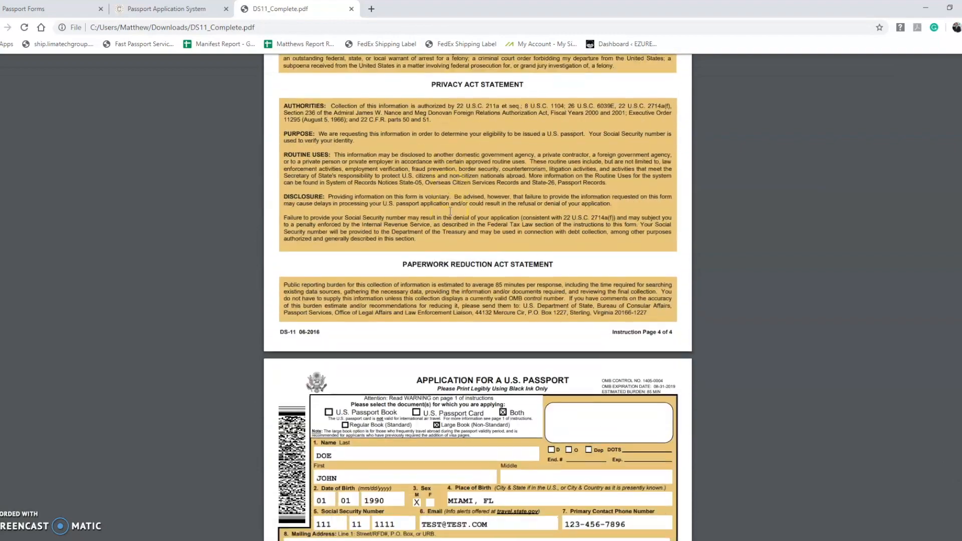
Step: Review the filled-in applicant details on both application pages of the PDF, including travel plans and emergency contact
{"action": "scroll", "coordinate": [450, 212], "scroll_direction": "down", "scroll_amount": 2}
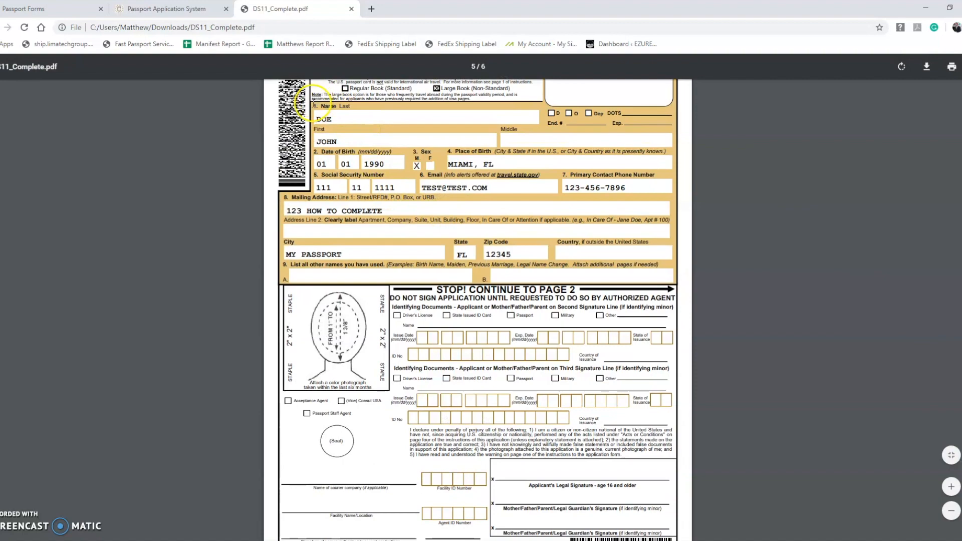
{"action": "left_click_drag", "start_coordinate": [312, 109], "coordinate": [326, 125]}
{"action": "left_click", "coordinate": [521, 256]}
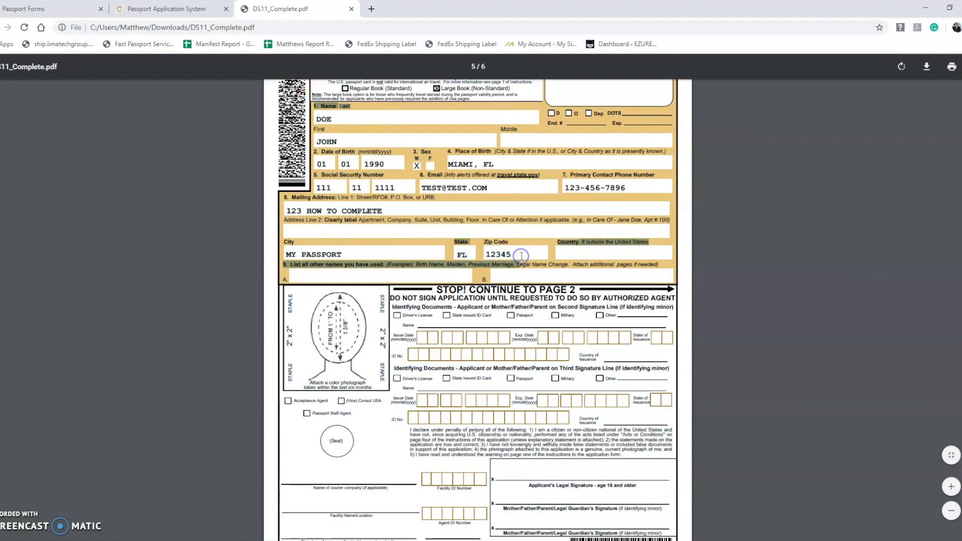
{"action": "scroll", "coordinate": [521, 256], "scroll_direction": "down", "scroll_amount": 15}
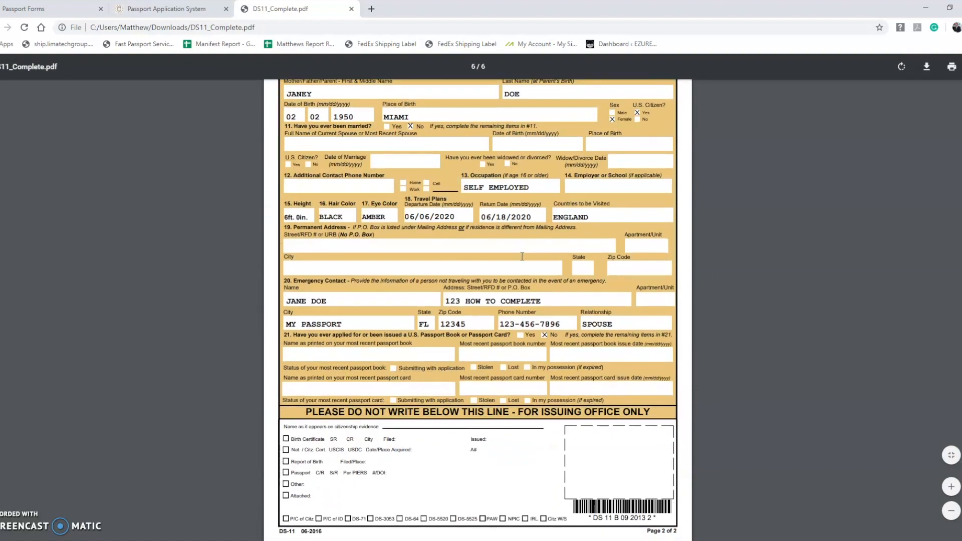
{"action": "scroll", "coordinate": [519, 265], "scroll_direction": "up", "scroll_amount": 10}
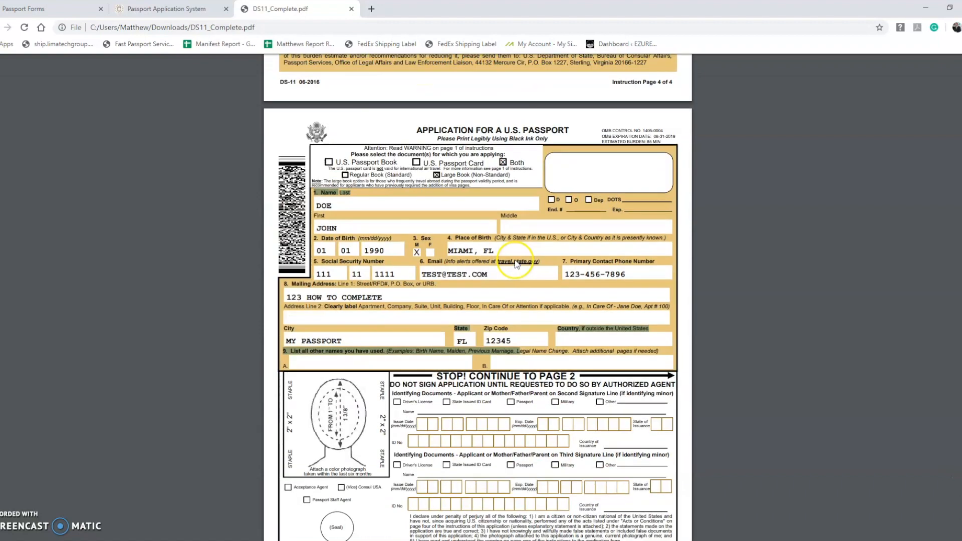
{"action": "right_click", "coordinate": [467, 229]}
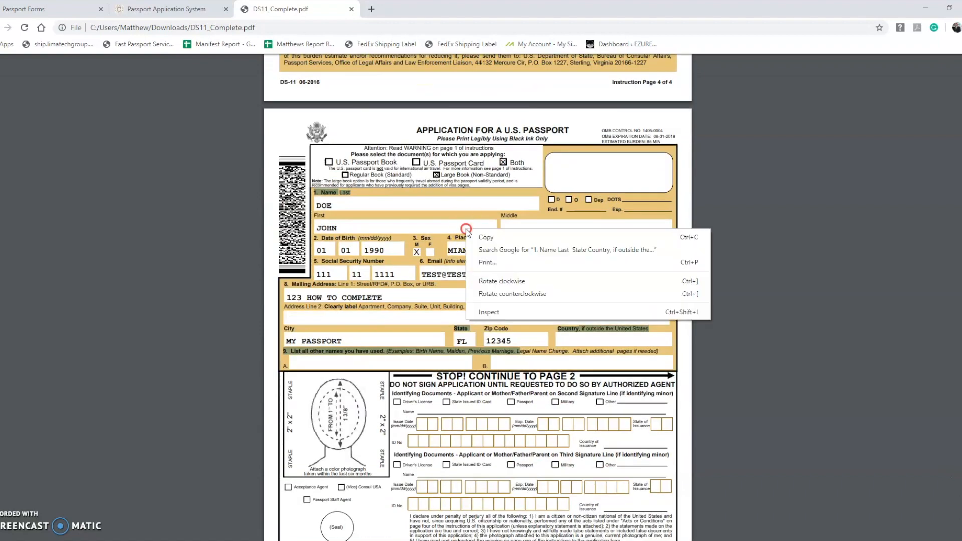
{"action": "left_click", "coordinate": [497, 268]}
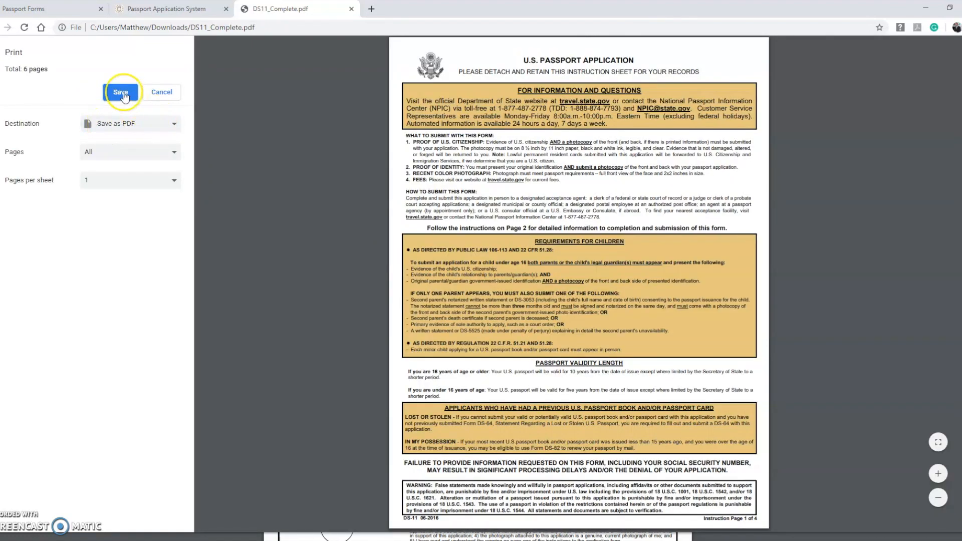
{"action": "left_click", "coordinate": [124, 97]}
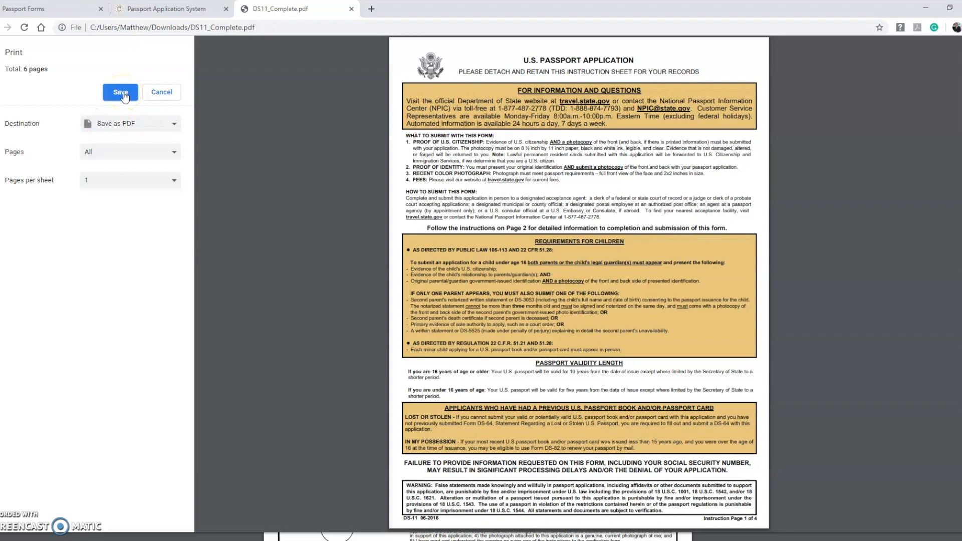
{"action": "left_click", "coordinate": [154, 96]}
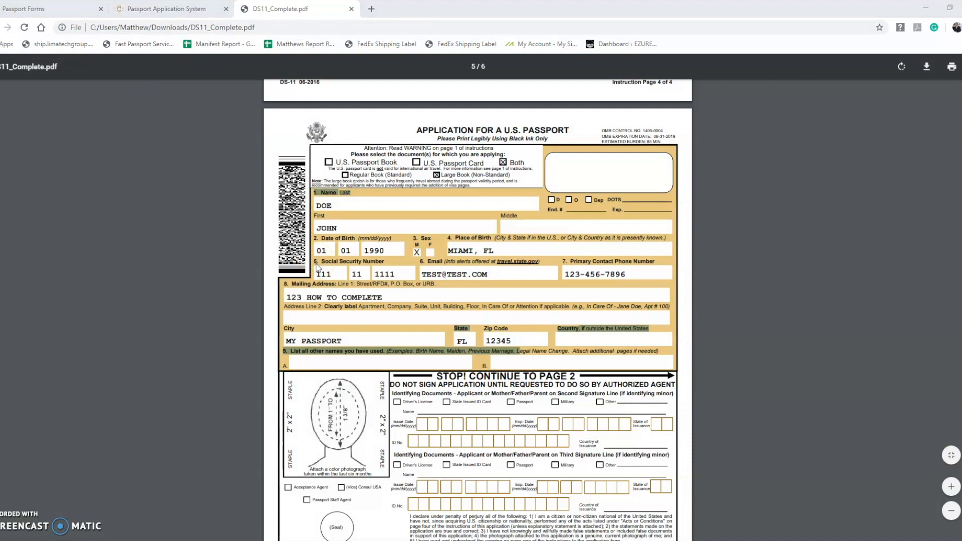
Step: Save a copy of the completed form to the Desktop as TEST DS-11 in PDF format
{"action": "key", "text": "ctrl+s"}
{"action": "left_click", "coordinate": [52, 71]}
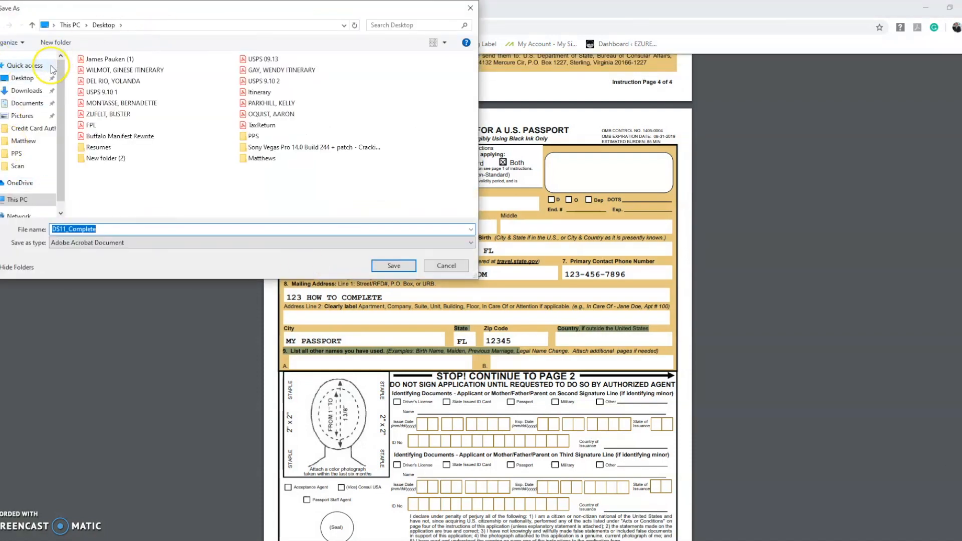
{"action": "double_click", "coordinate": [113, 230]}
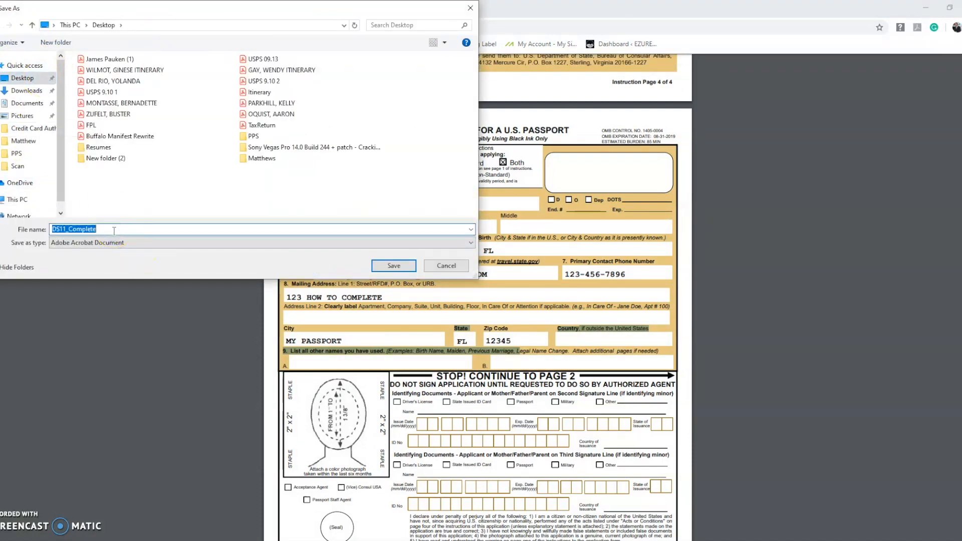
{"action": "type", "text": "tes"}
{"action": "key", "text": "BackSpace"}
{"action": "key", "text": "BackSpace"}
{"action": "key", "text": "BackSpace"}
{"action": "type", "text": "TES"}
{"action": "key", "text": "Return"}
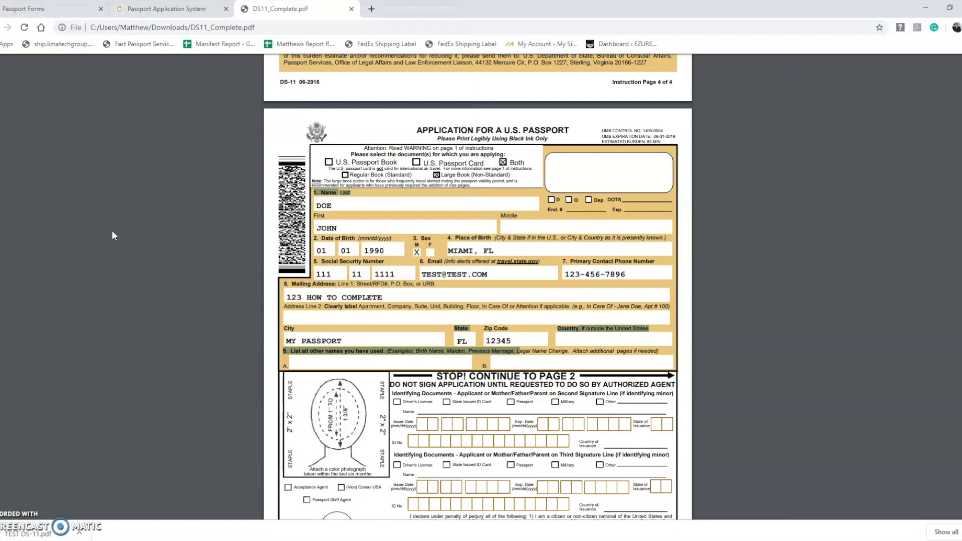